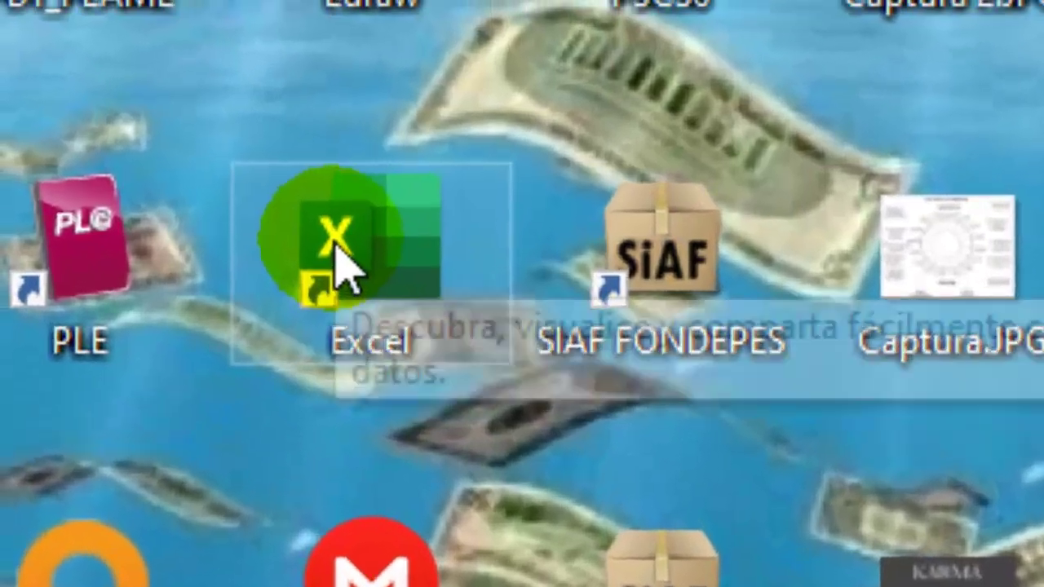
# Launch Excel from its desktop shortcut.
pyautogui.doubleClick(384, 322)
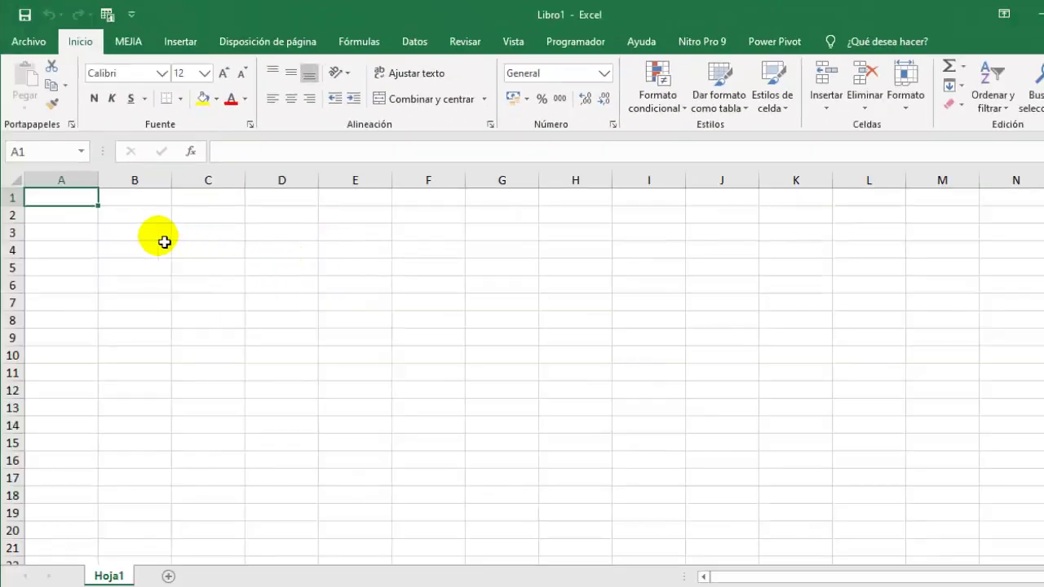
# Enter the date 12-3-2020 in cell B3.
pyautogui.click(162, 237)
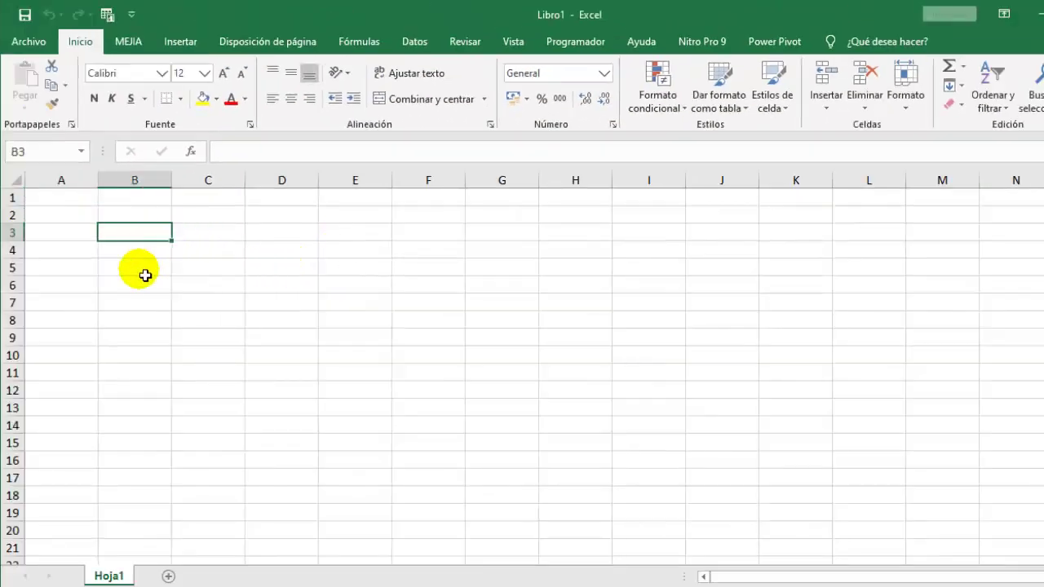
pyautogui.write('12')
pyautogui.write('-')
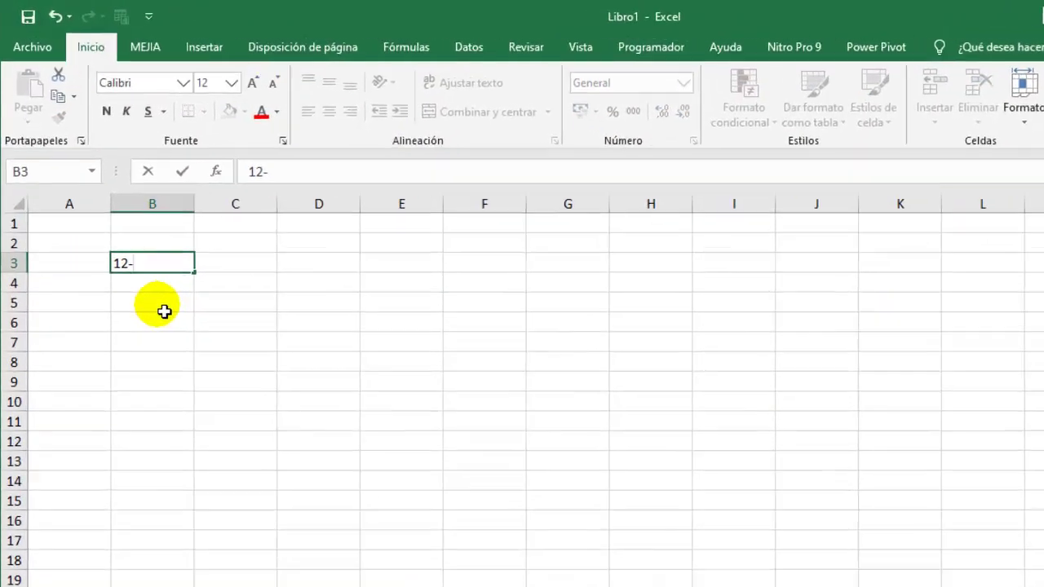
pyautogui.write('3-4')
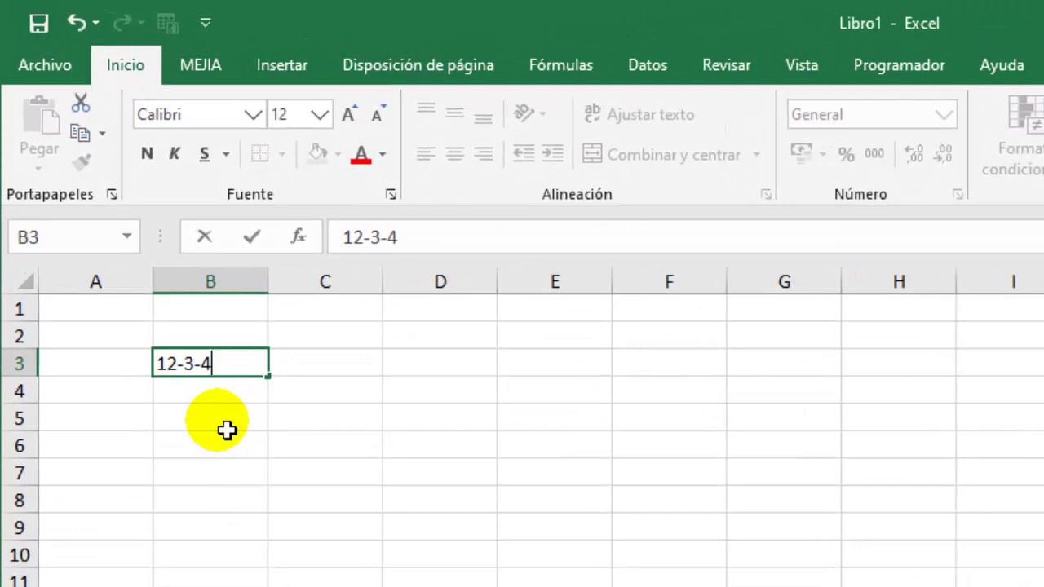
pyautogui.press('BackSpace')
pyautogui.write('1')
pyautogui.press('BackSpace')
pyautogui.write('2020')
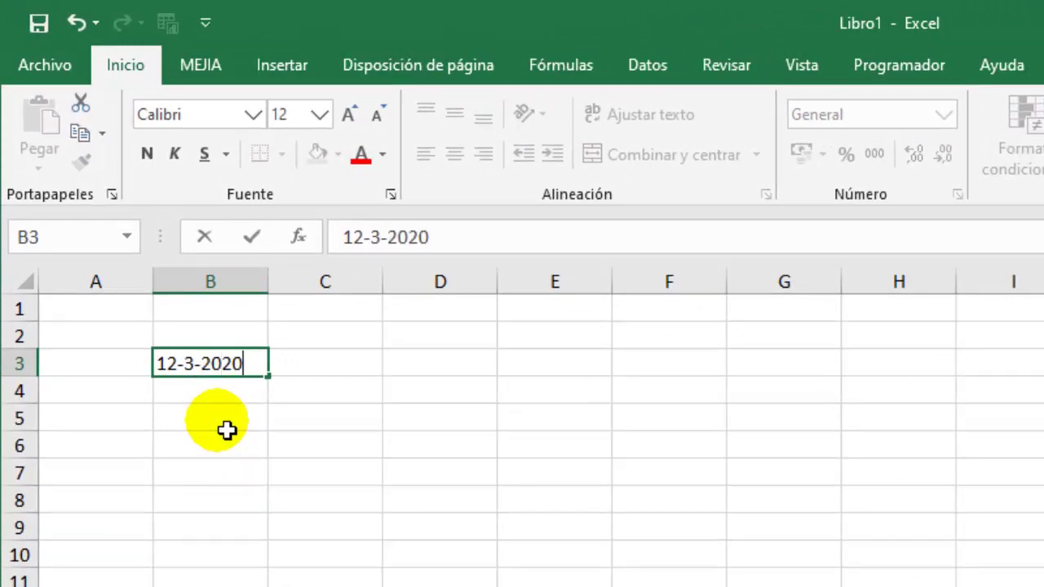
pyautogui.press('Return')
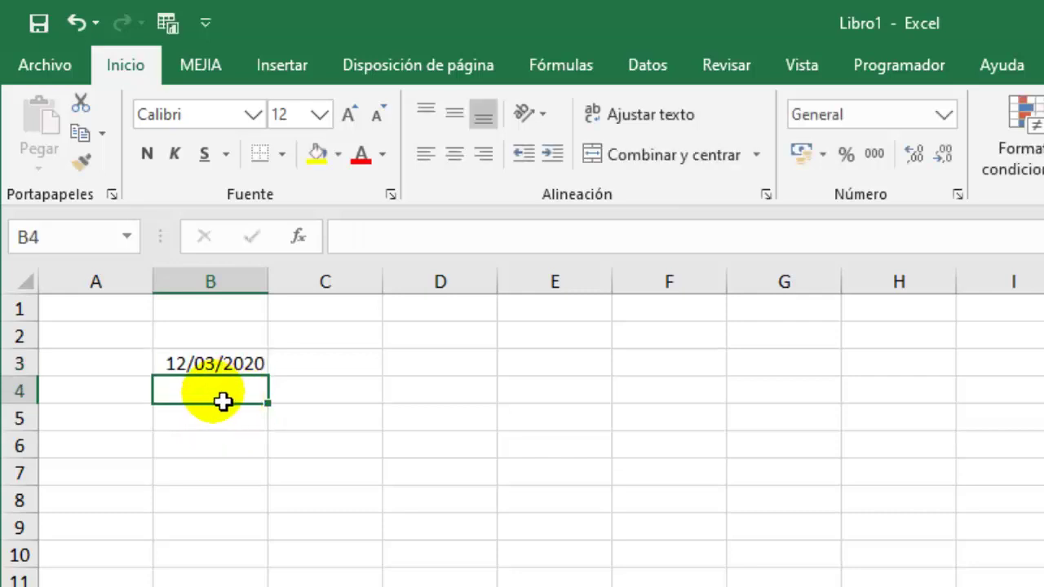
# Type the headers DIA, MES and AÑO into C2, D2 and E2.
pyautogui.click(217, 366)
pyautogui.click(242, 450)
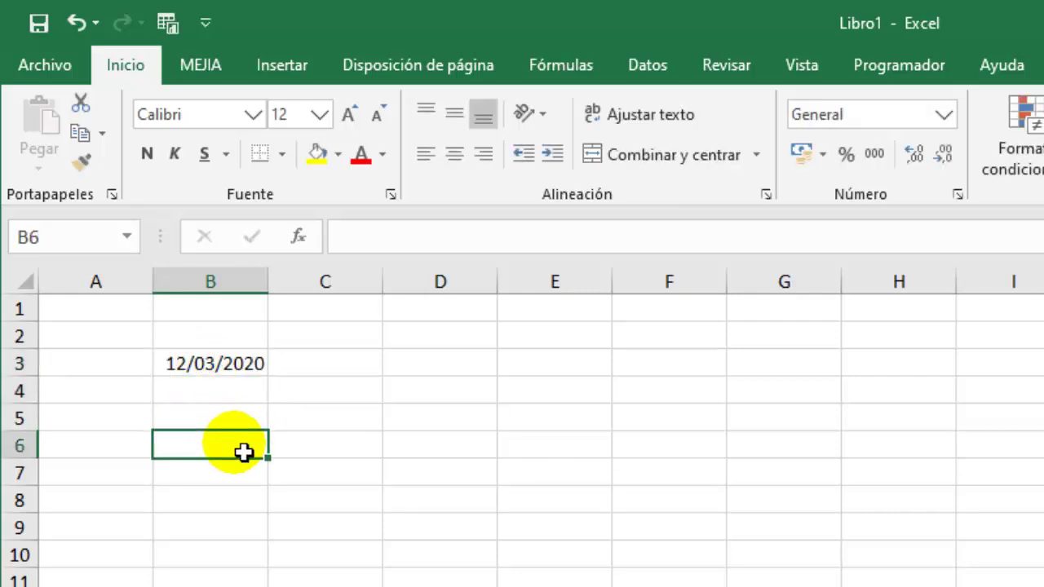
pyautogui.click(334, 372)
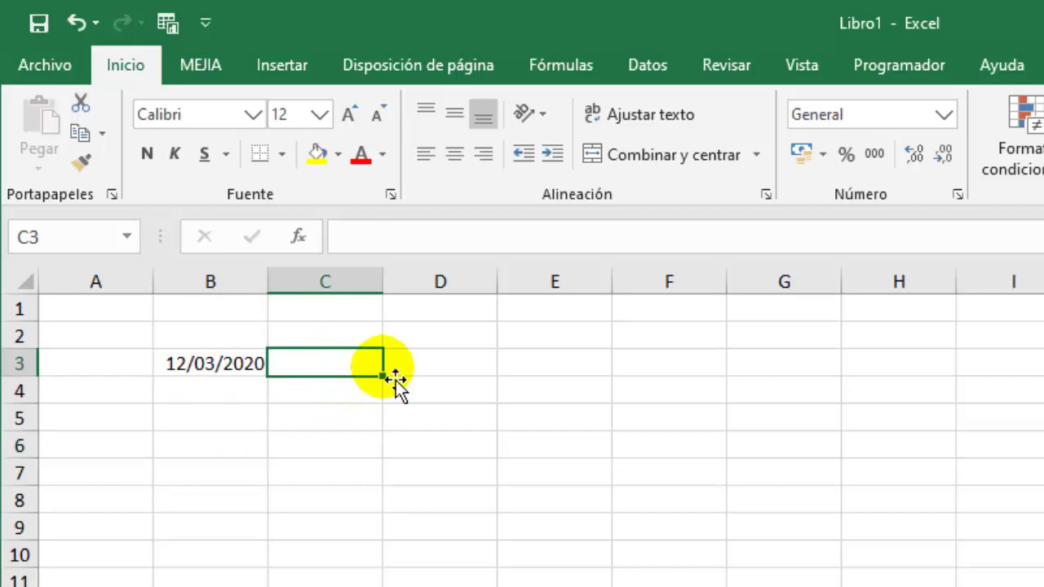
pyautogui.click(364, 346)
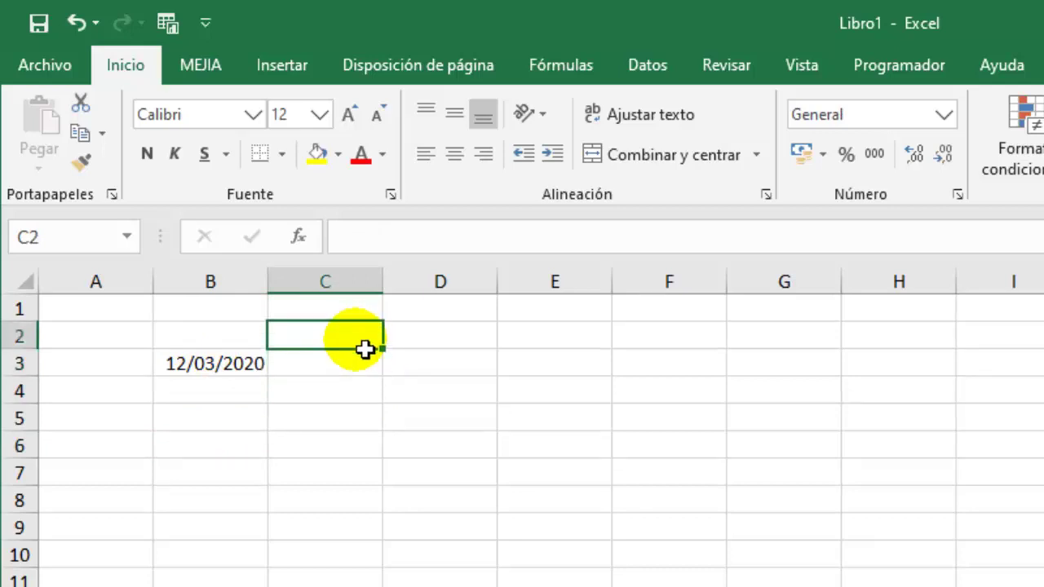
pyautogui.write('DIA')
pyautogui.press('Tab')
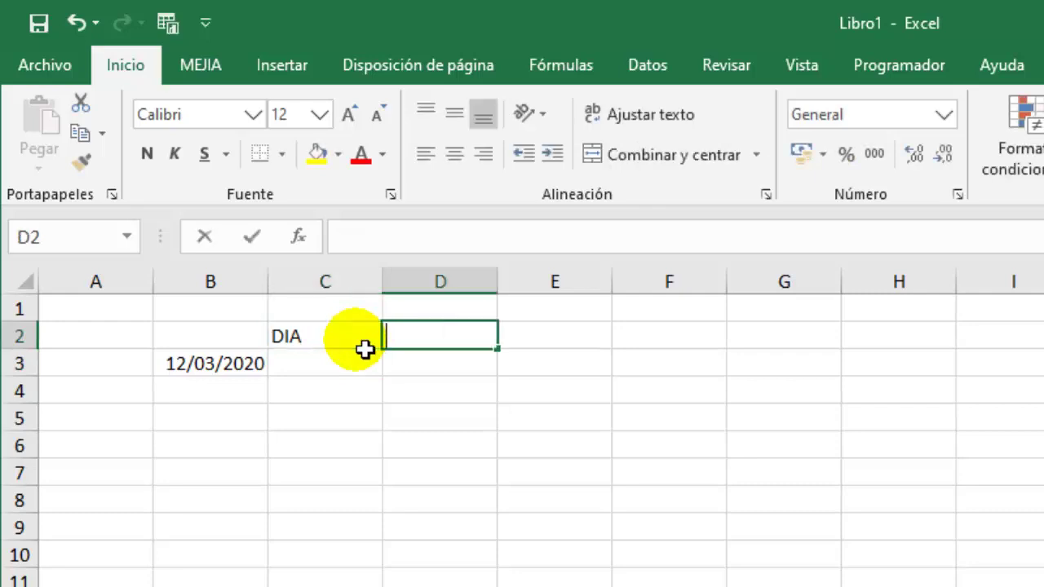
pyautogui.write('MES')
pyautogui.press('Tab')
pyautogui.write('AÑO')
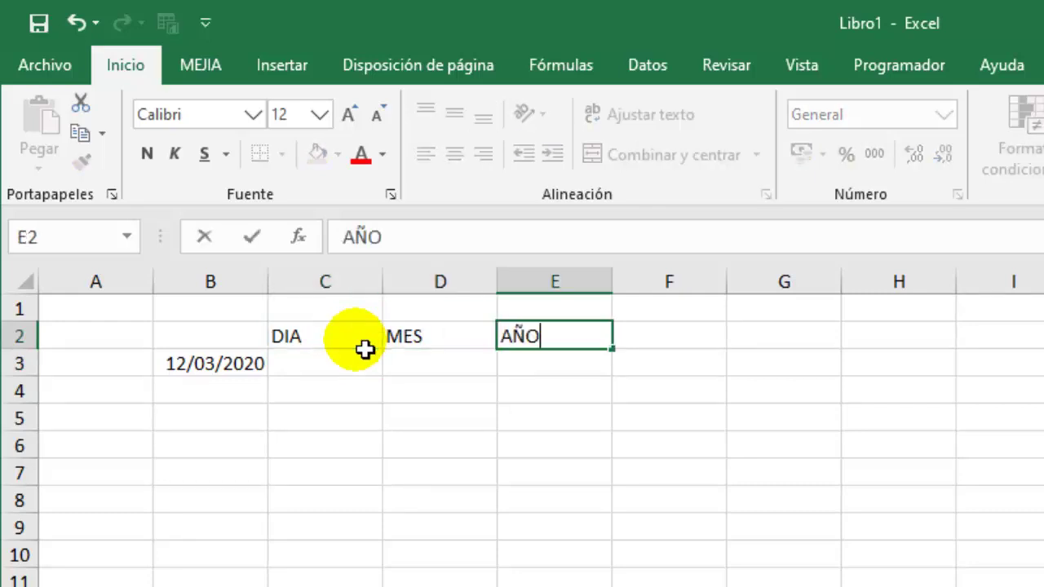
pyautogui.press('Return')
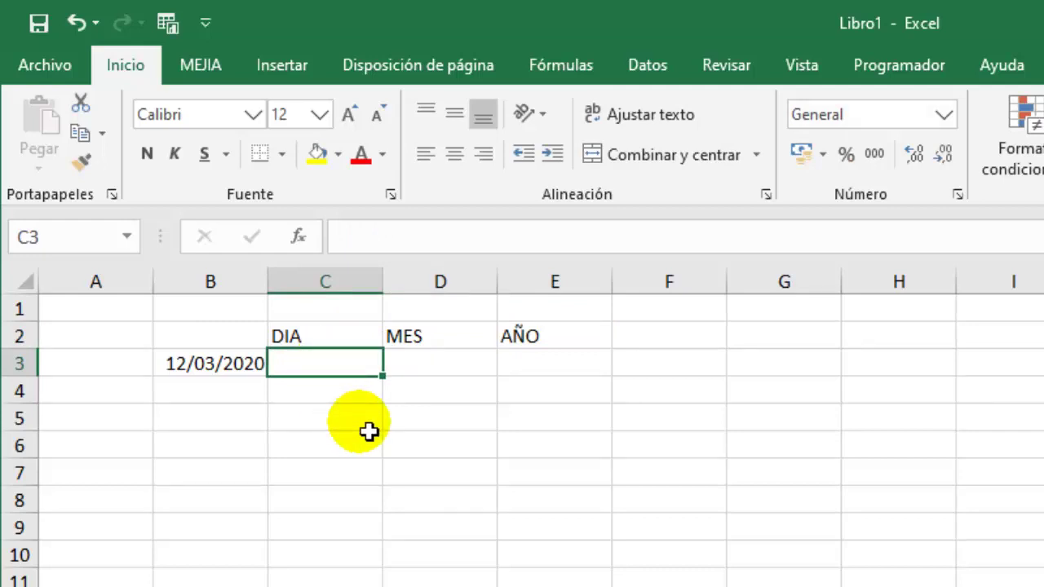
# Enter =TEXTO(B3,"dddd") in C3 so it shows the weekday jueves.
pyautogui.click(173, 365)
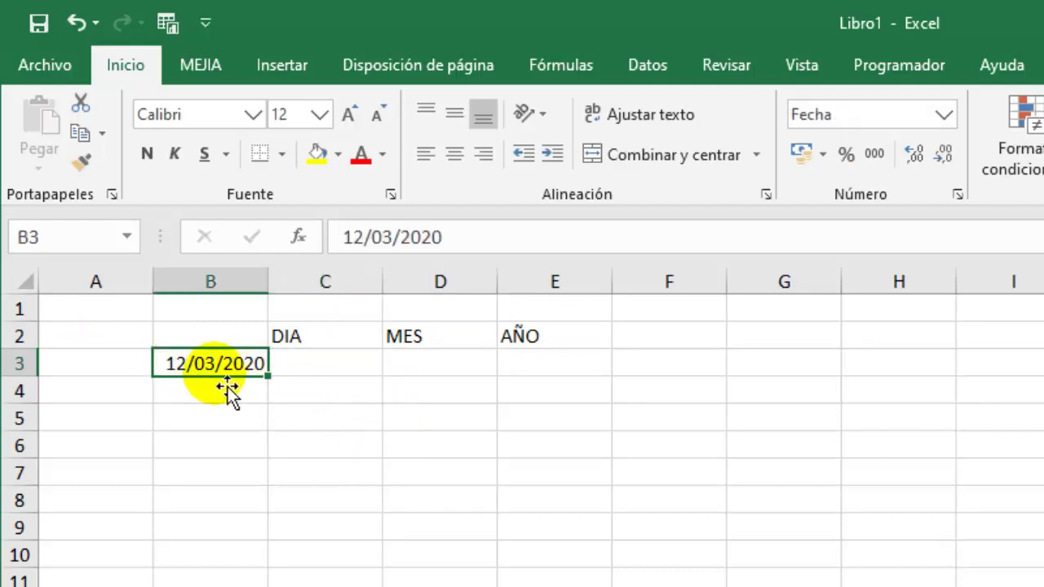
pyautogui.click(312, 367)
pyautogui.write('=T')
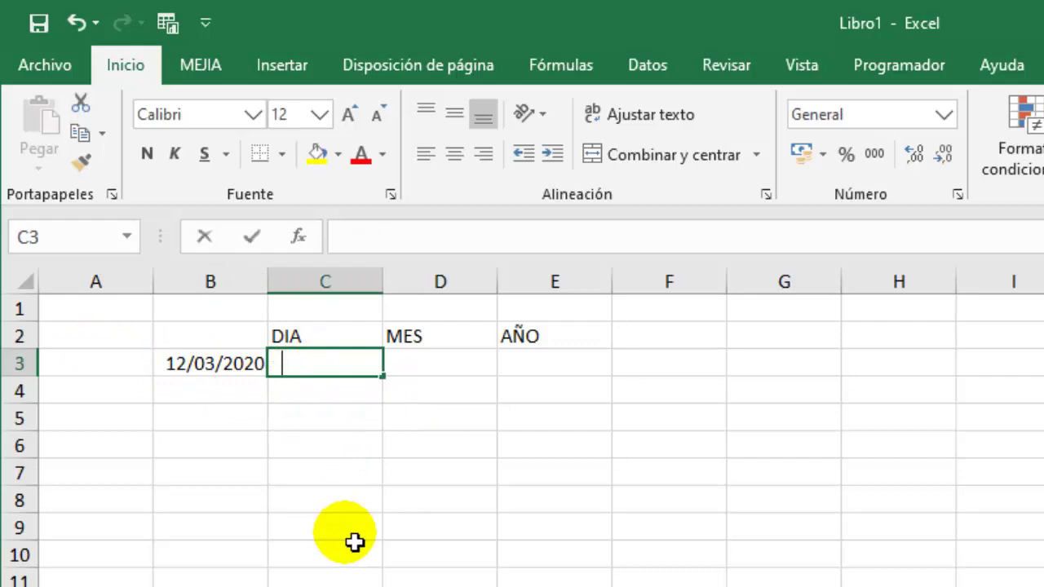
pyautogui.write('EXTO')
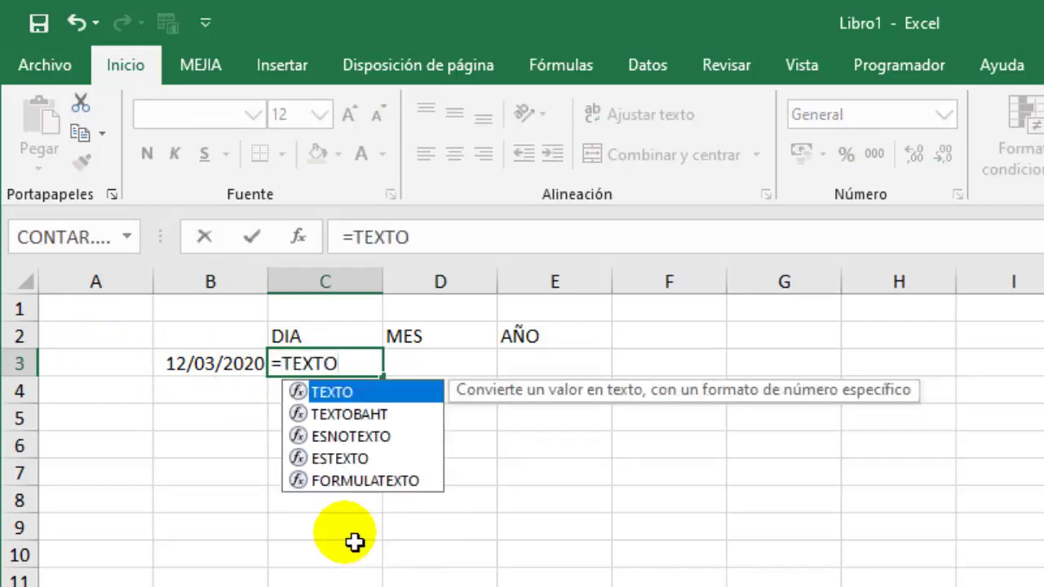
pyautogui.doubleClick(330, 392)
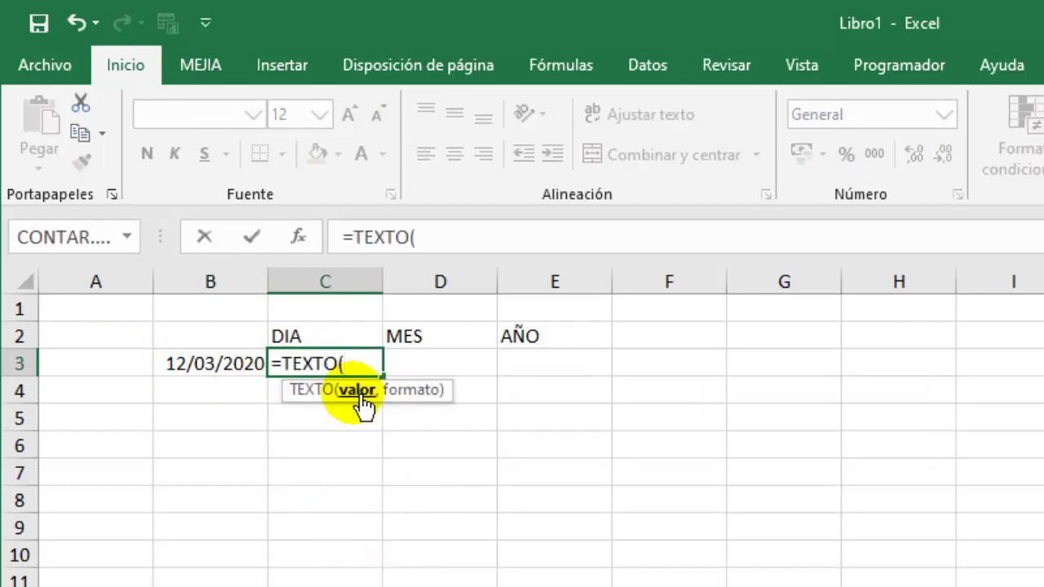
pyautogui.click(233, 371)
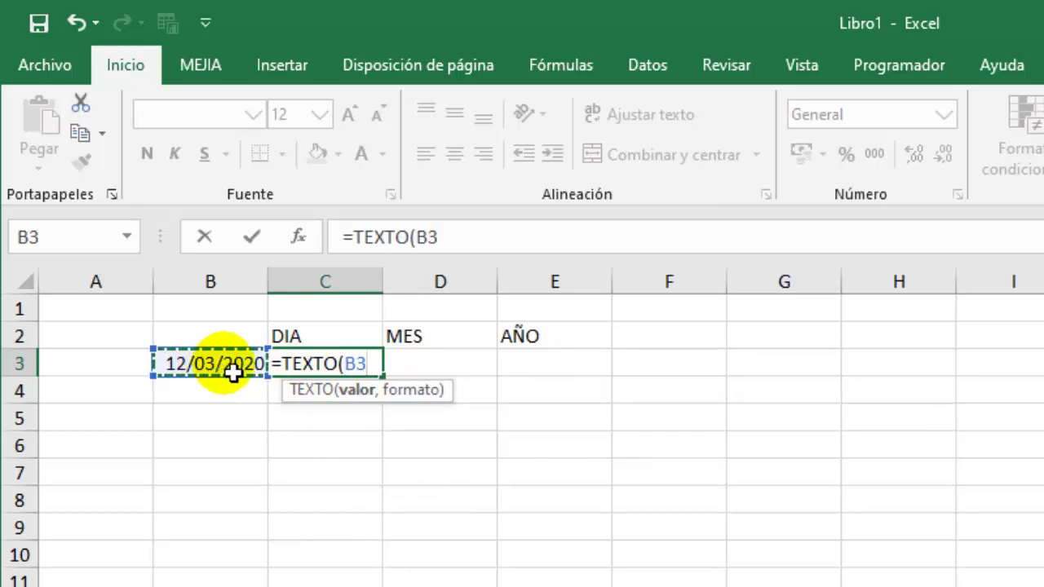
pyautogui.write(',')
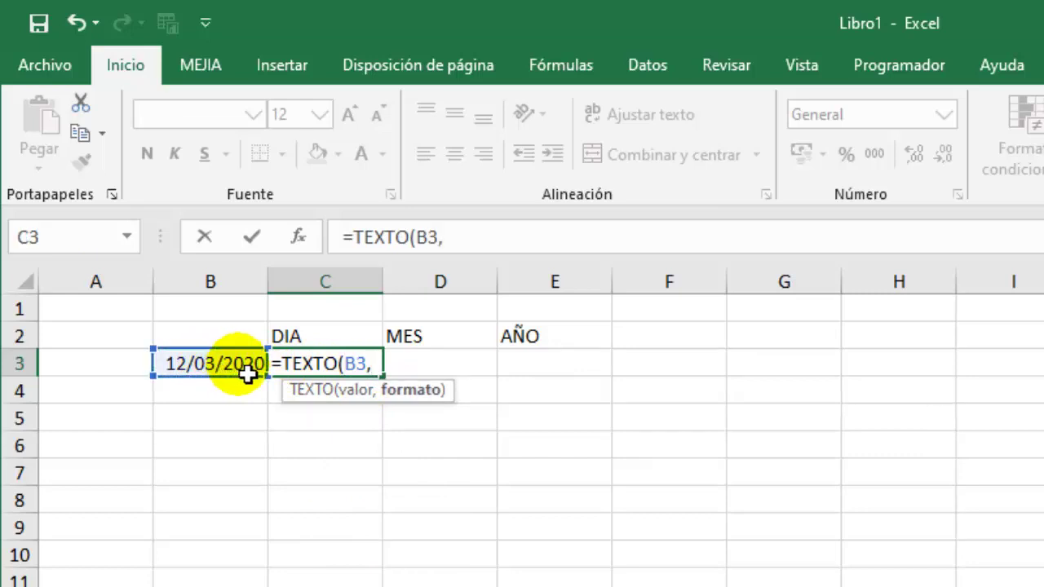
pyautogui.write('"')
pyautogui.write('dddd"')
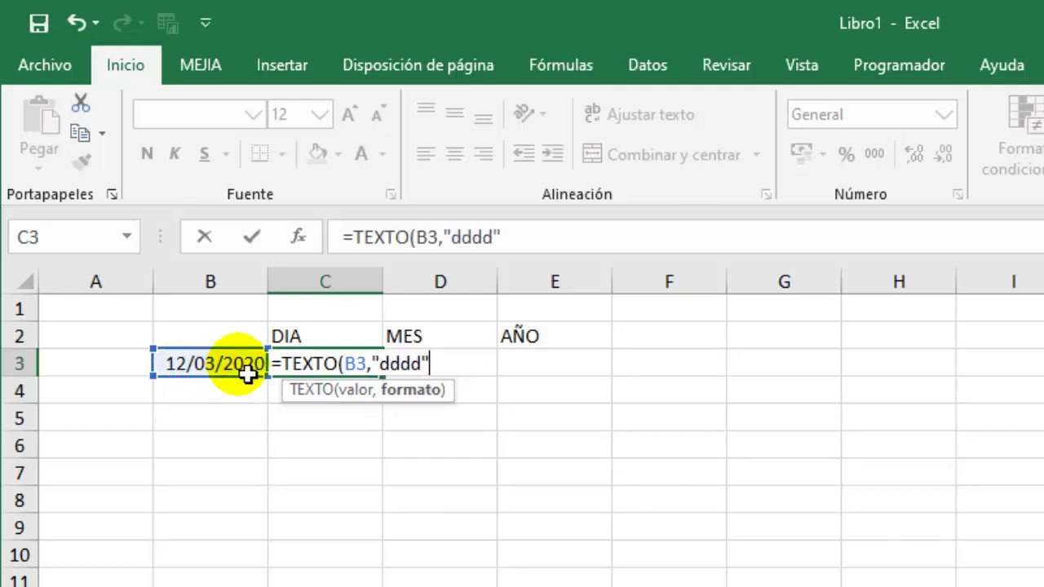
pyautogui.write(')')
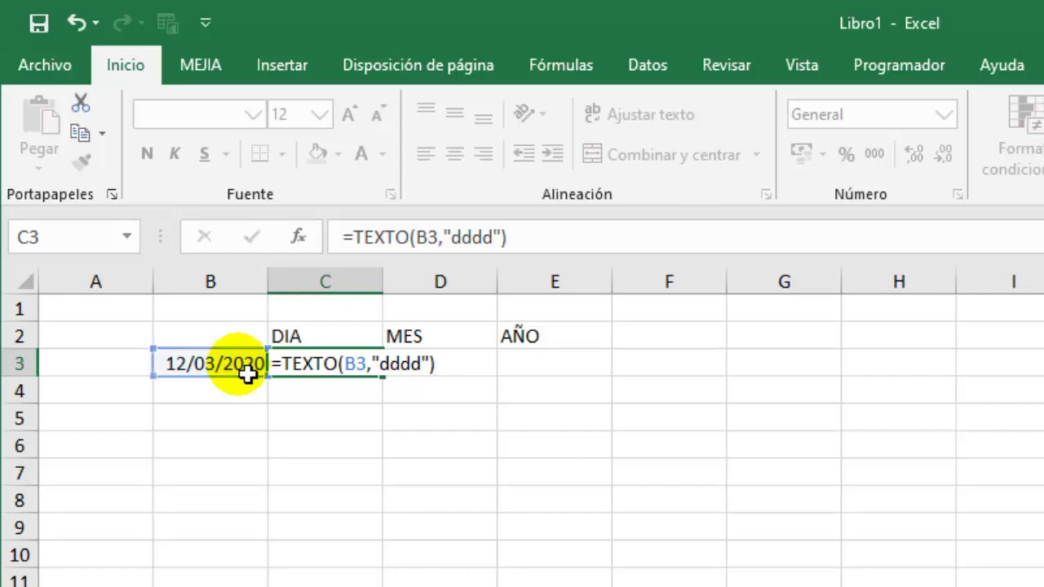
pyautogui.press('Return')
pyautogui.click(284, 369)
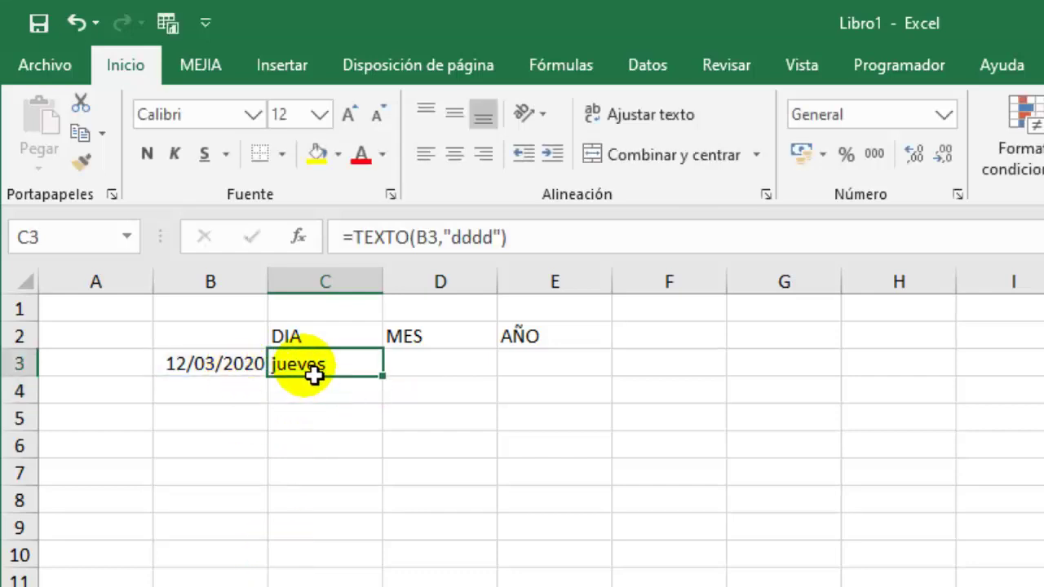
# Fill the DIA, MES and AÑO header cells yellow.
pyautogui.click(349, 343)
pyautogui.moveTo(351, 350); pyautogui.dragTo(564, 338)
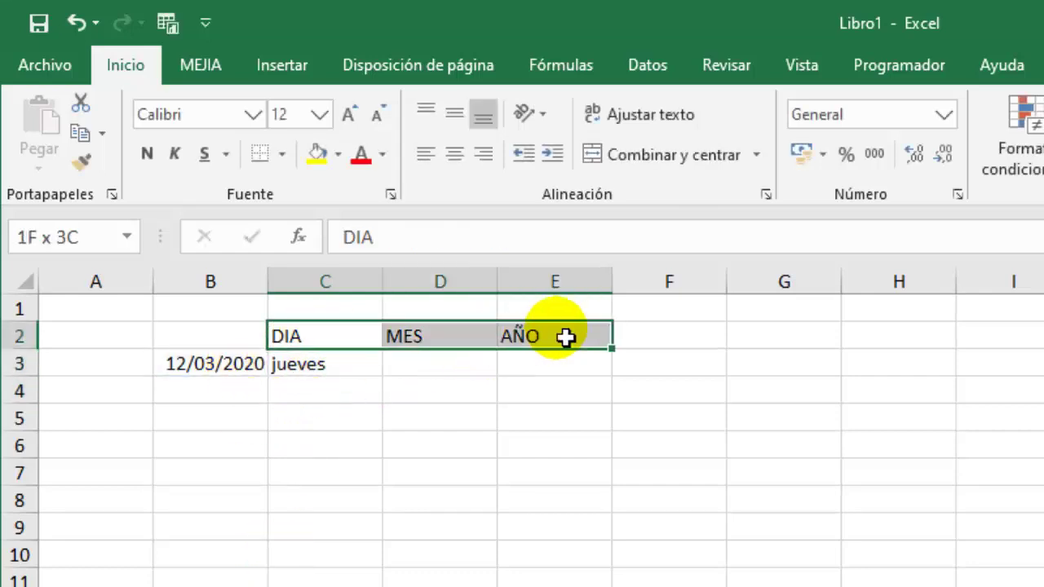
pyautogui.click(437, 369)
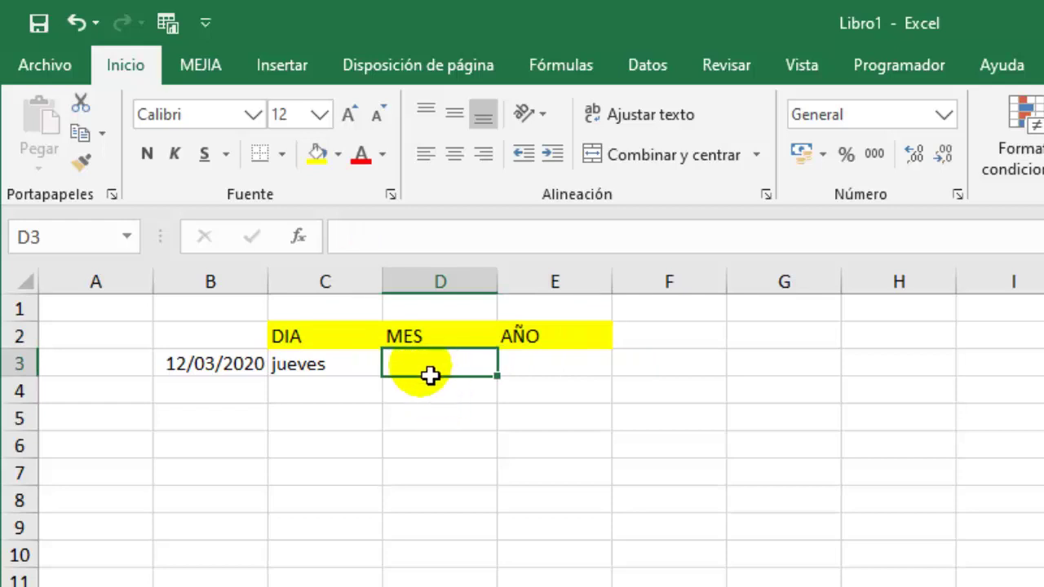
# Enter =TEXTO(B3,"mmmm") in D3 so it shows the month Marzo.
pyautogui.write('=')
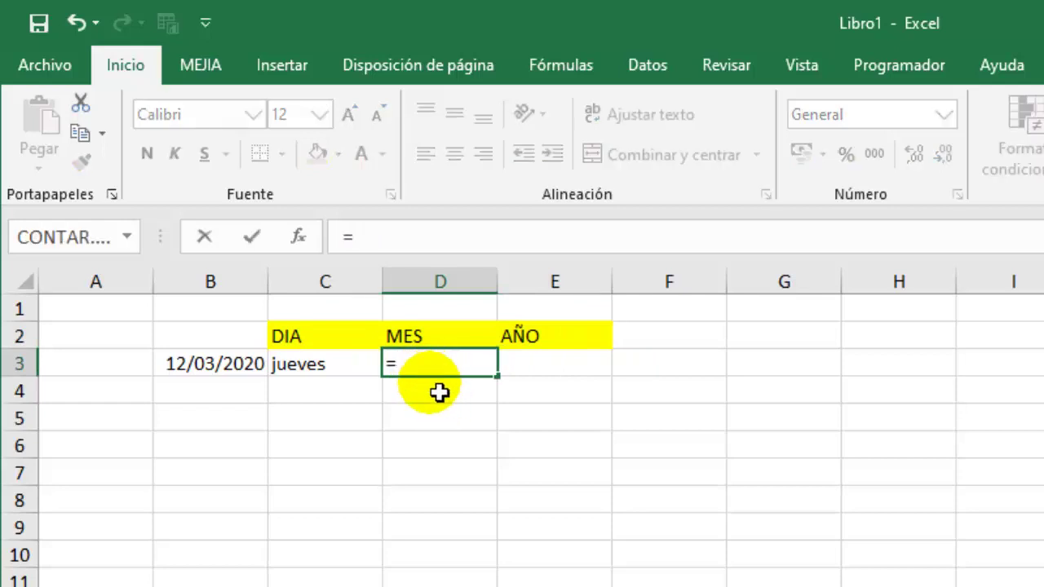
pyautogui.write('texto')
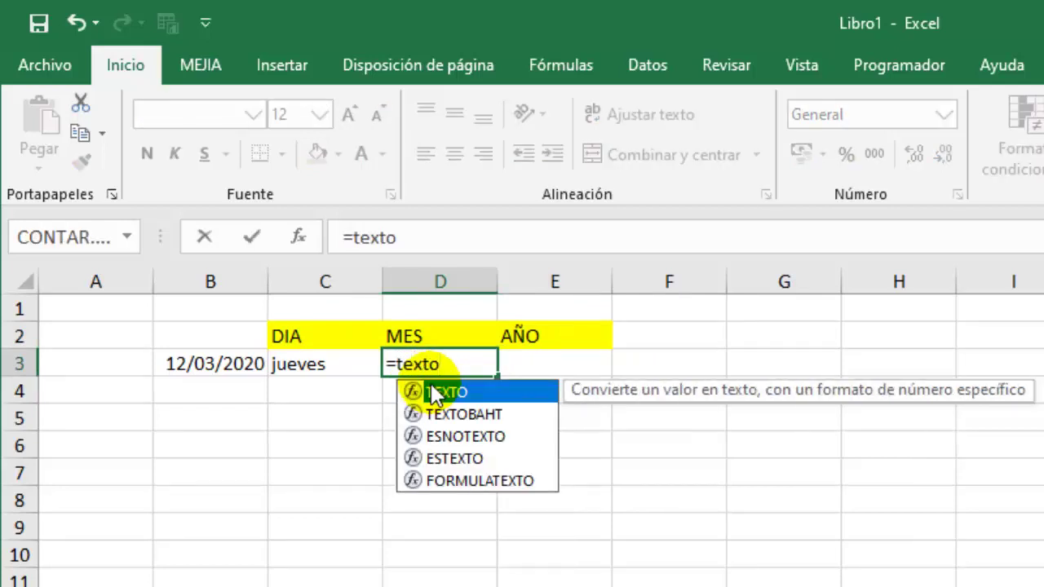
pyautogui.doubleClick(434, 394)
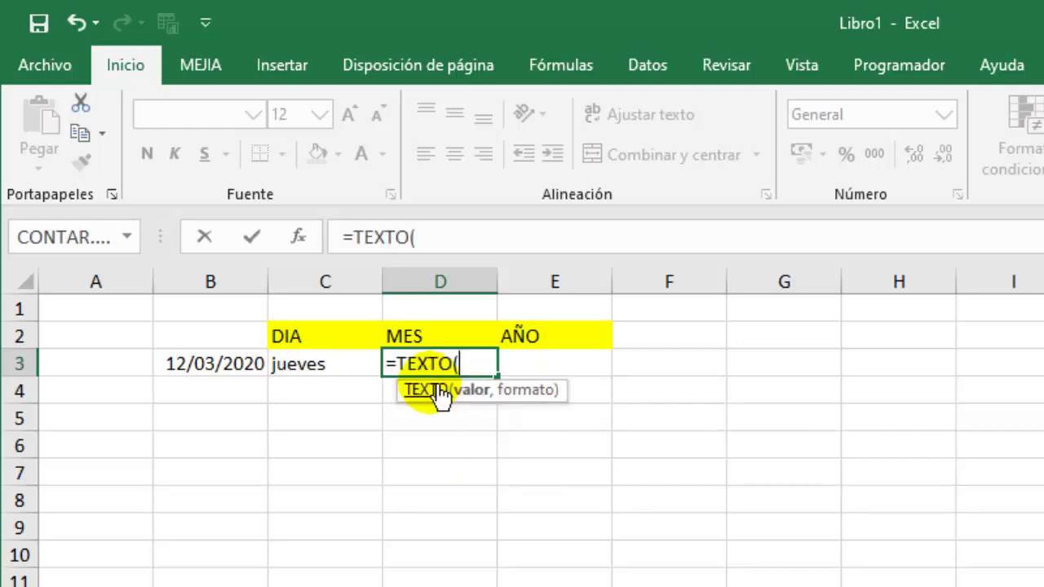
pyautogui.click(223, 367)
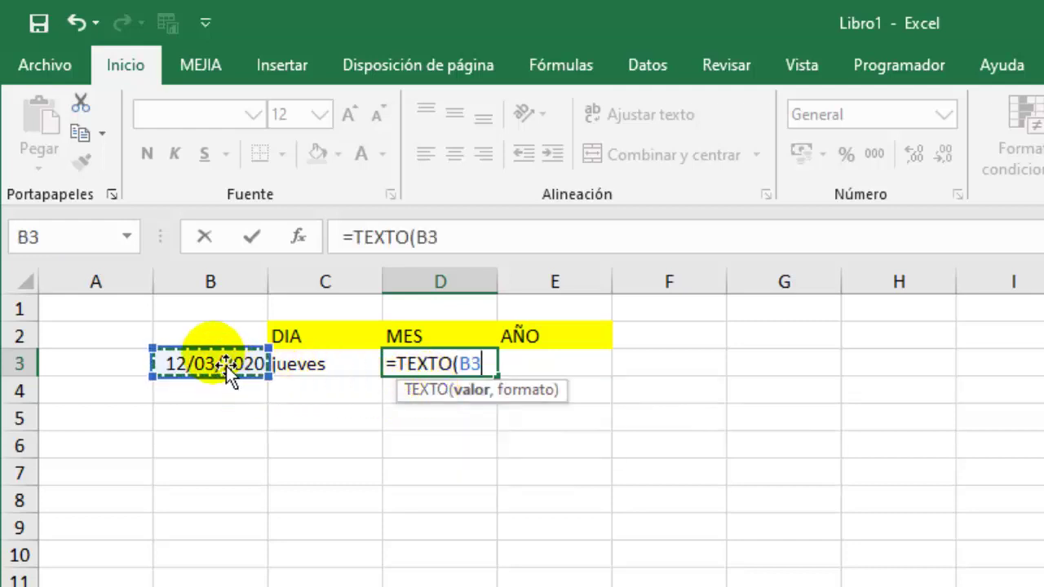
pyautogui.write('.')
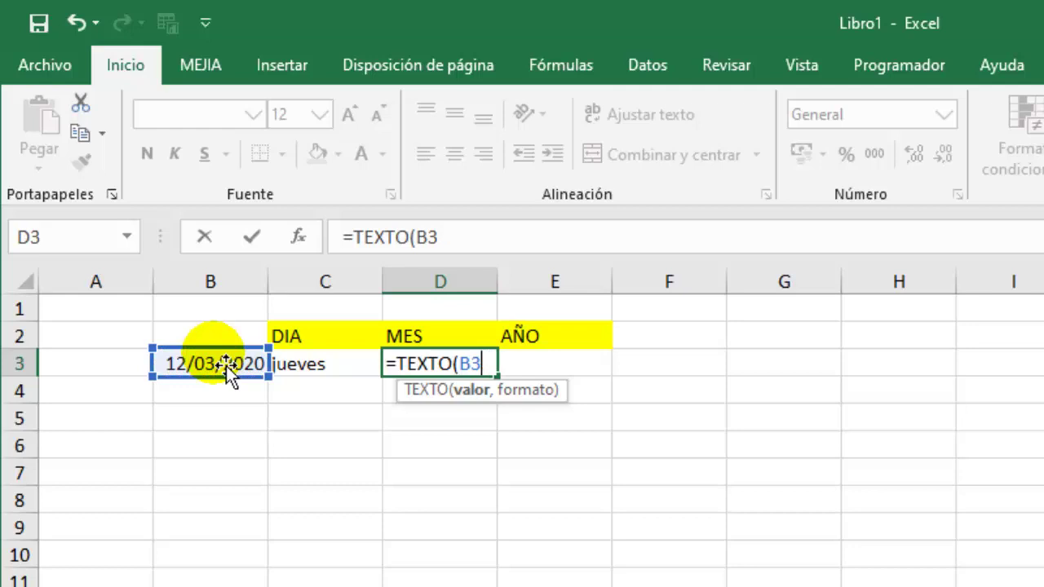
pyautogui.write(',"')
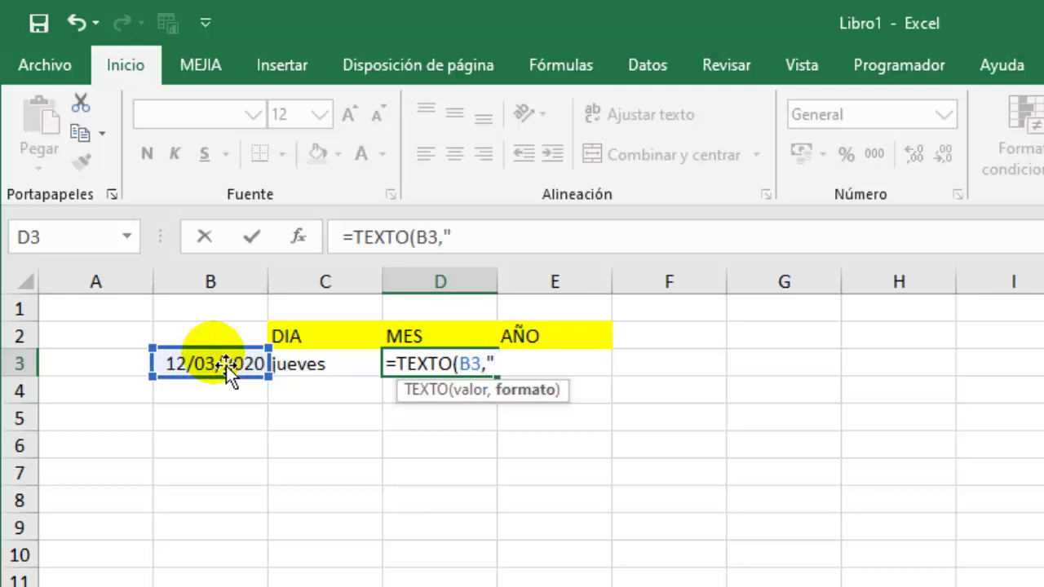
pyautogui.write('mmm')
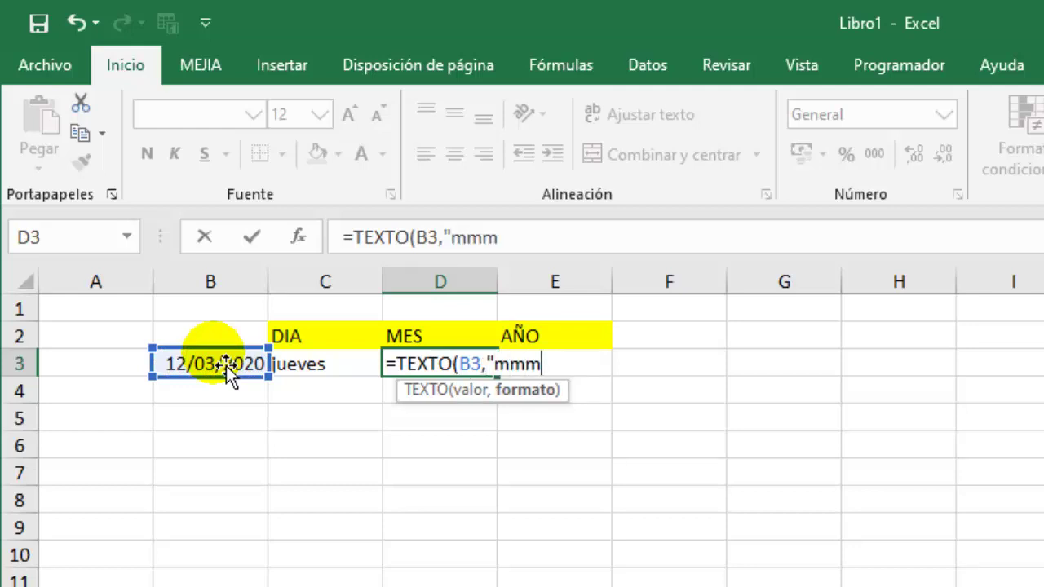
pyautogui.write('m')
pyautogui.press('Return')
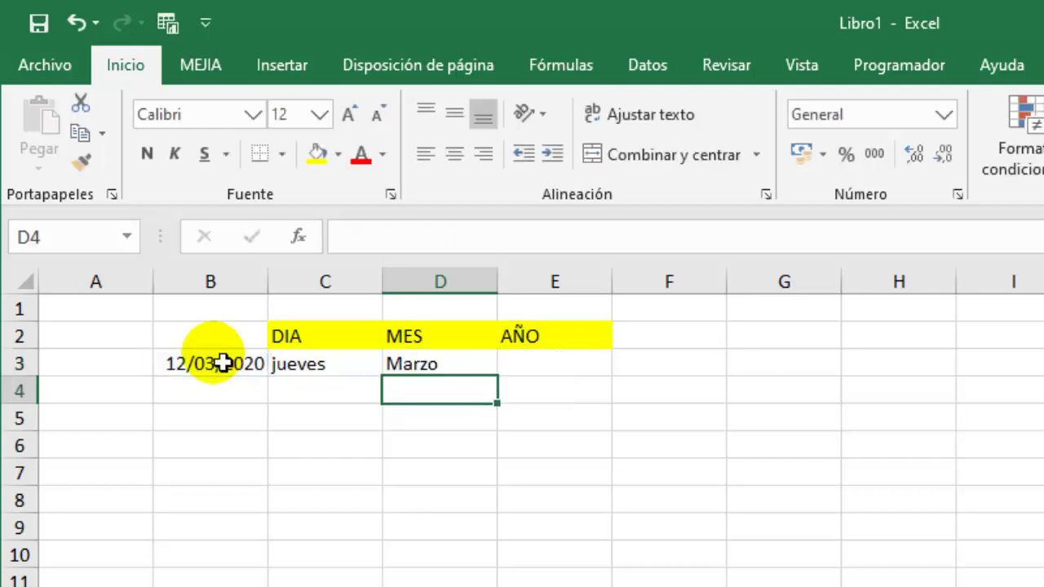
# Make the date in B3 bold and increase its font size twice.
pyautogui.moveTo(377, 367)
pyautogui.mouseDown()
pyautogui.moveTo(482, 392)
pyautogui.moveTo(534, 369)
pyautogui.mouseUp()
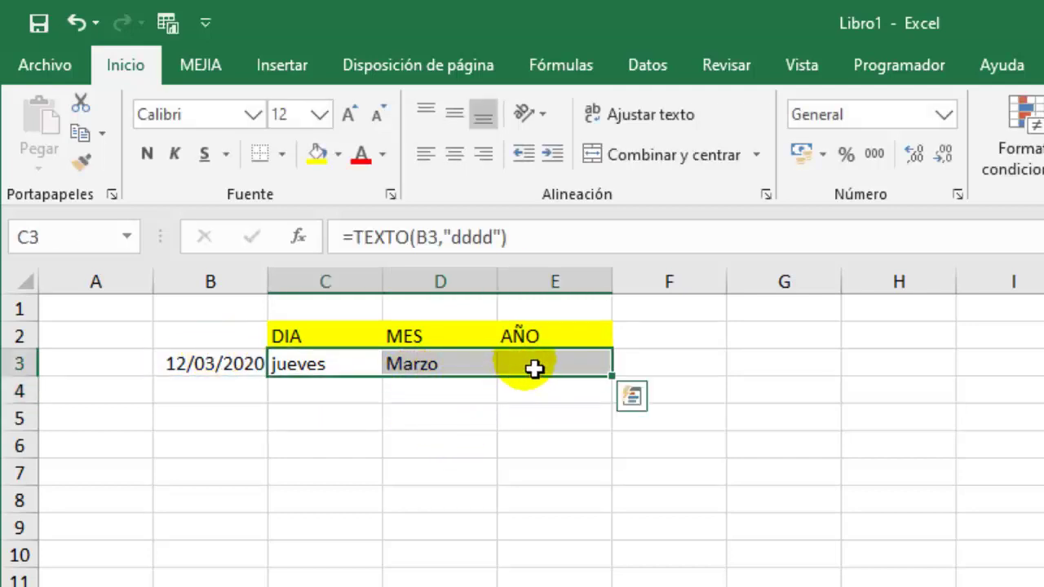
pyautogui.click(208, 371)
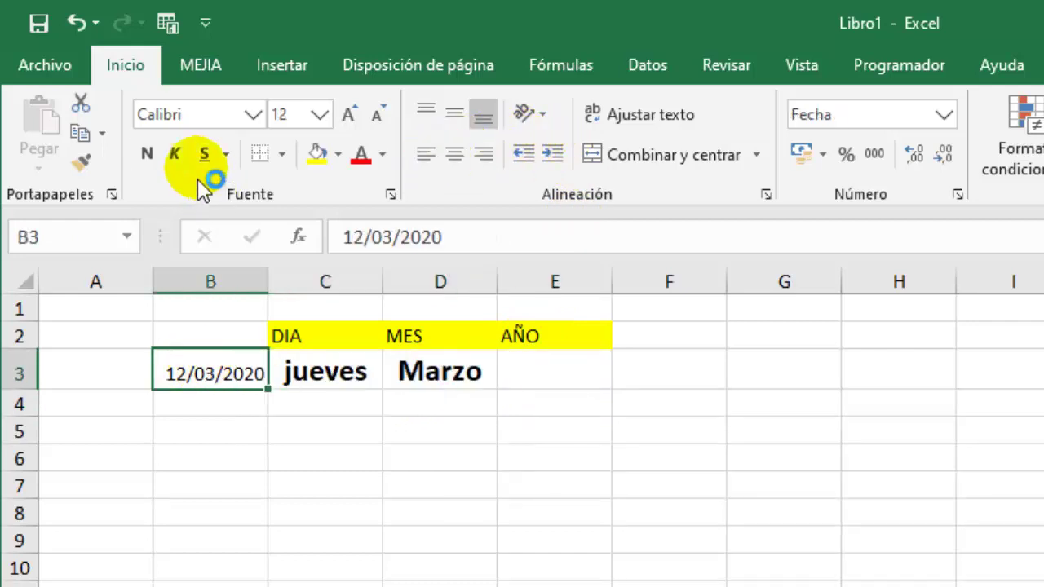
pyautogui.click(147, 154)
pyautogui.click(348, 114)
pyautogui.click(348, 114)
pyautogui.click(349, 114)
pyautogui.click(349, 114)
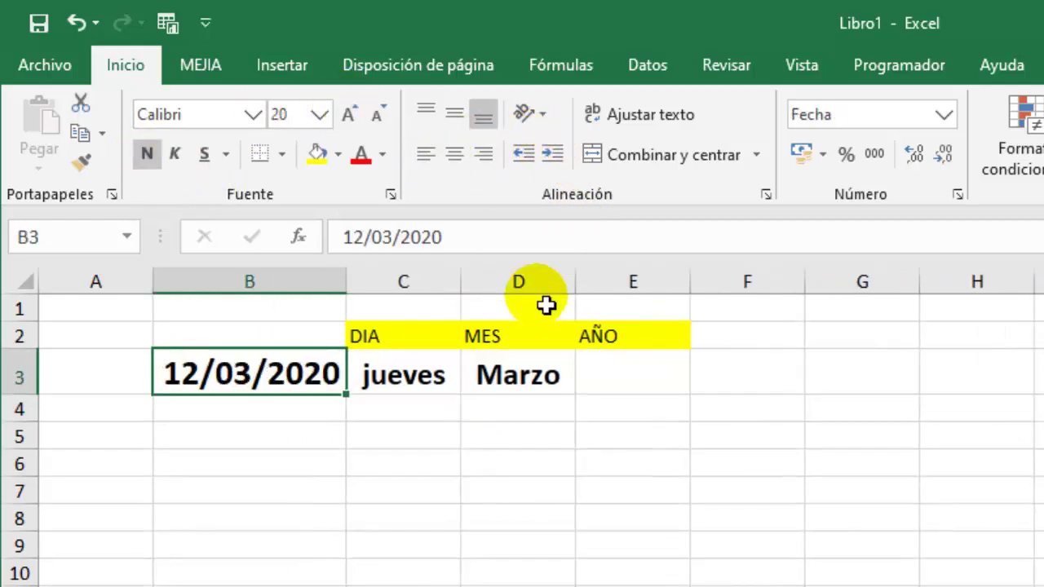
# Enter =TEXTO(B3,"yyyy") in E3, accepting Excel's correction, so it shows 2020.
pyautogui.click(657, 390)
pyautogui.write('=')
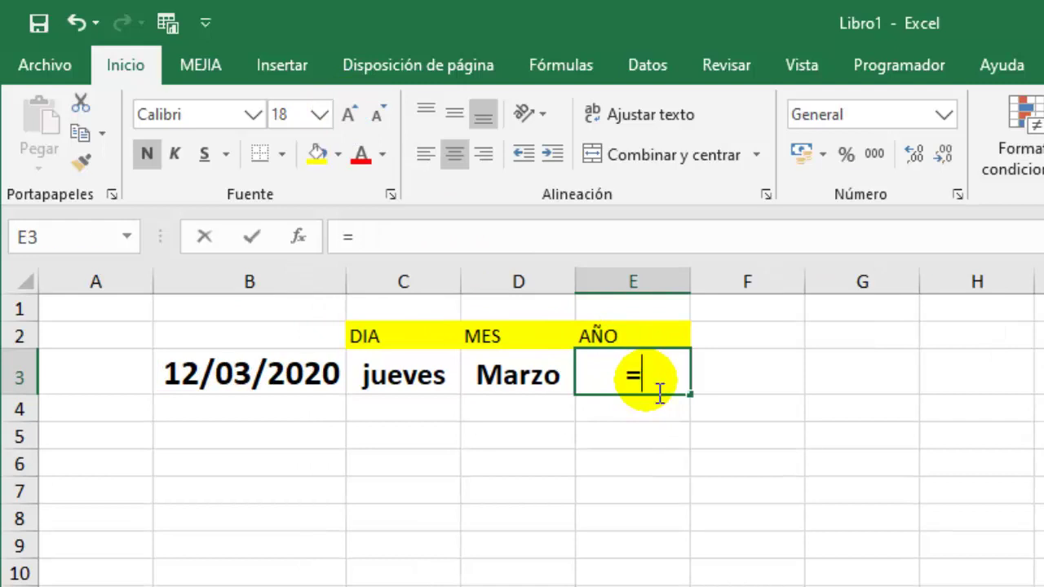
pyautogui.write('text')
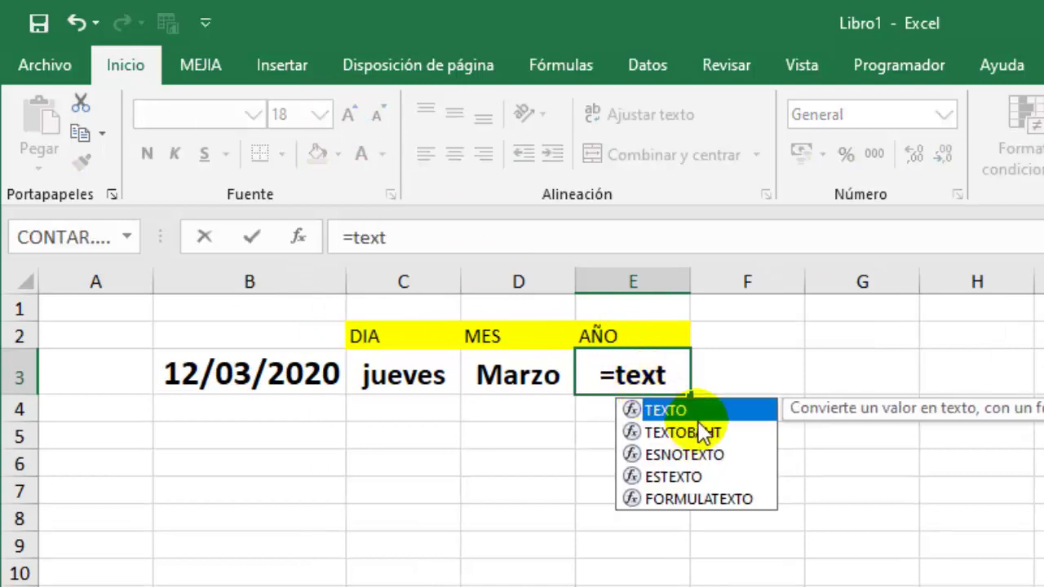
pyautogui.doubleClick(711, 407)
pyautogui.click(263, 378)
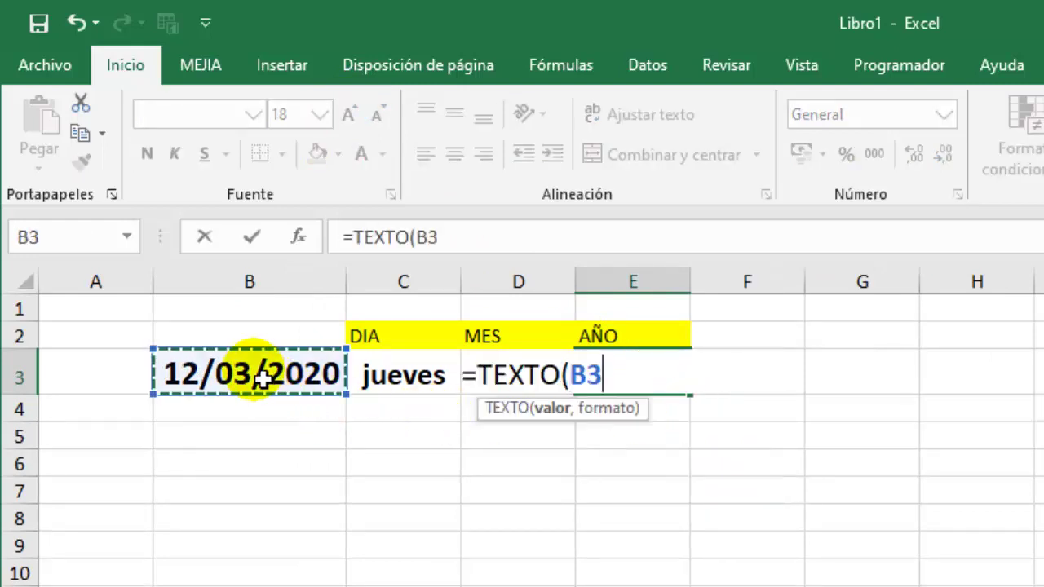
pyautogui.write(',')
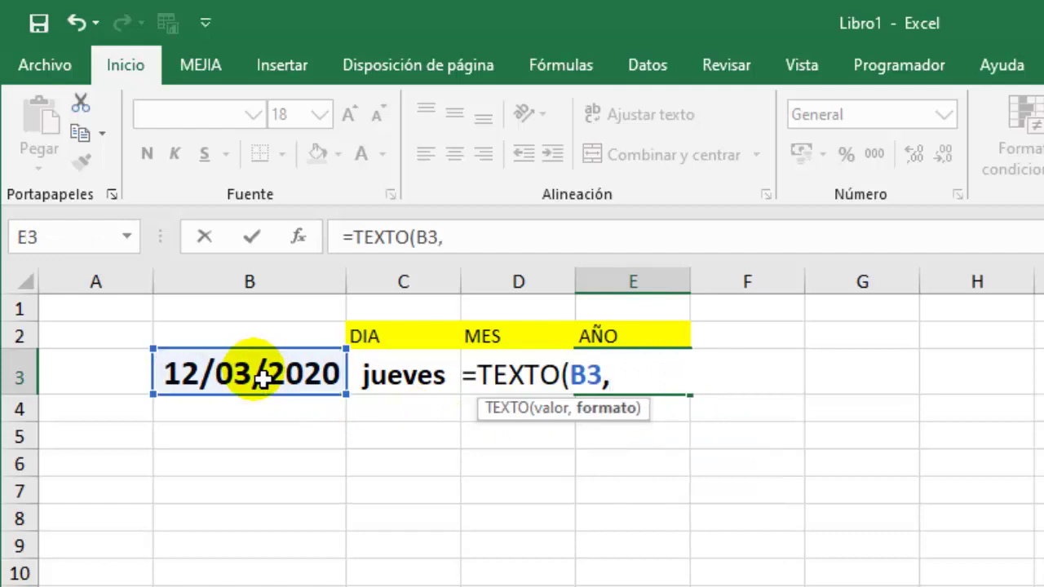
pyautogui.write('"')
pyautogui.write('yyyy')
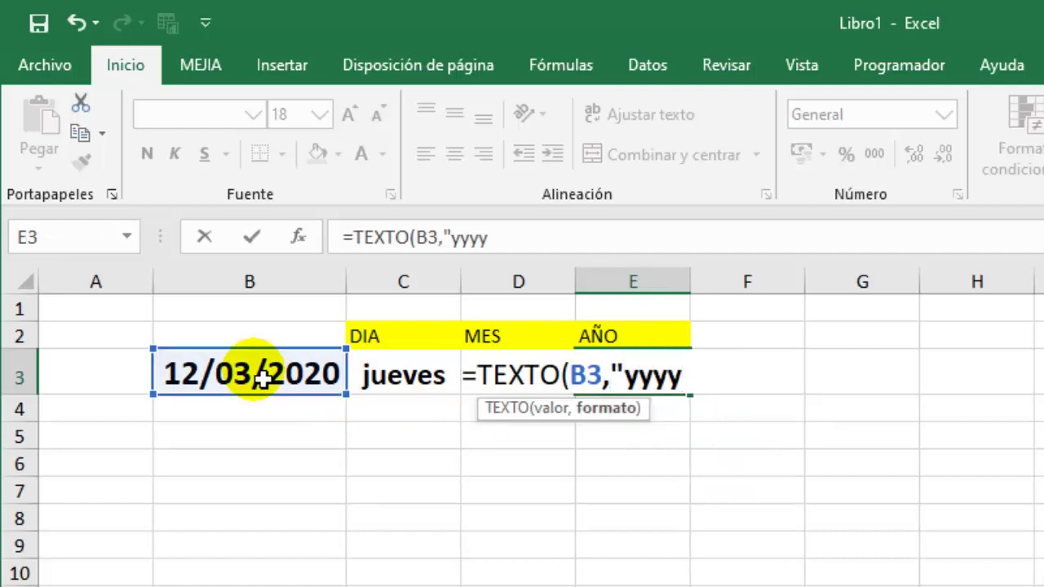
pyautogui.press('Return')
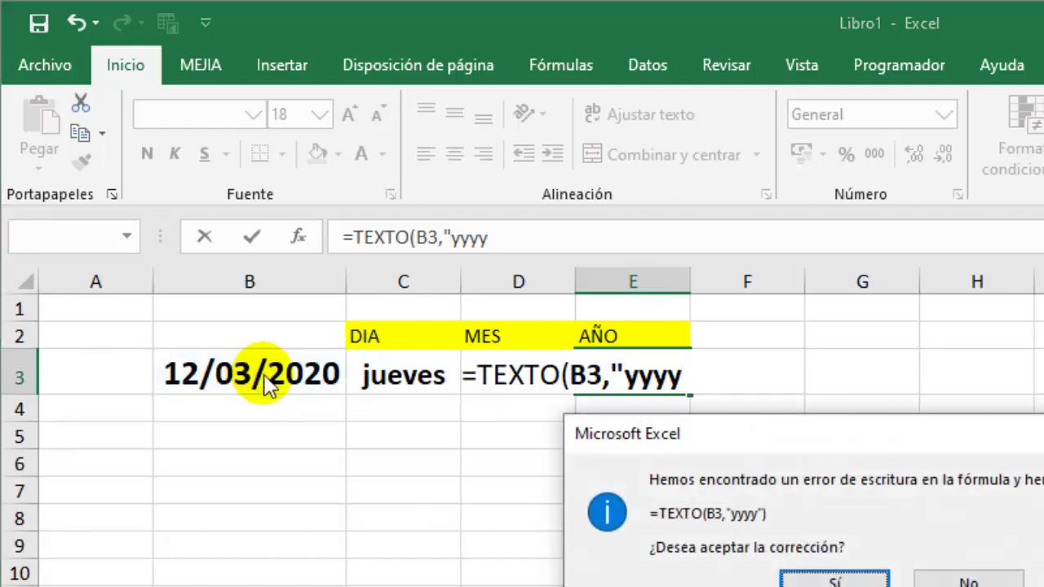
pyautogui.click(852, 576)
pyautogui.click(667, 381)
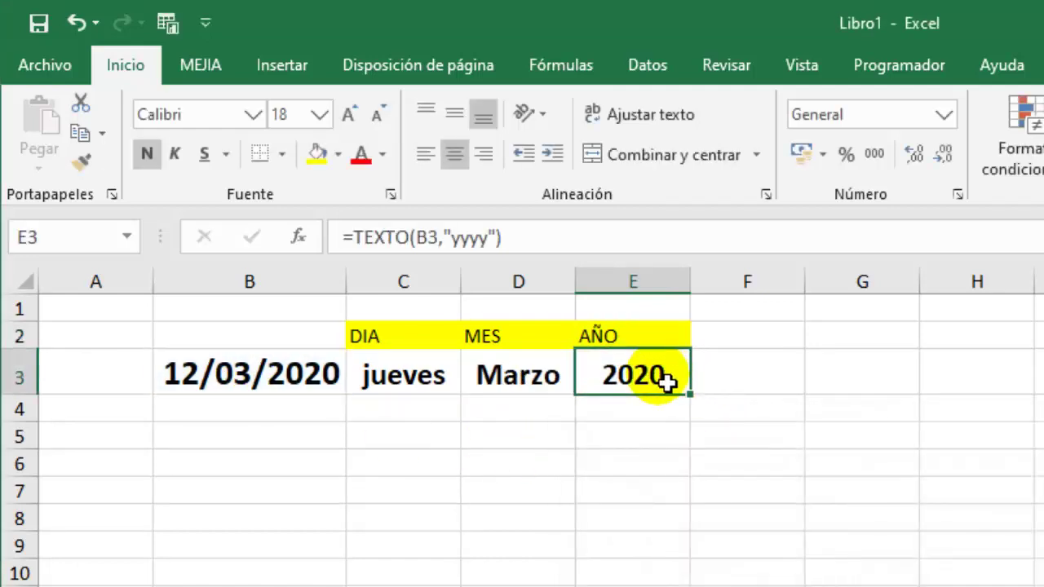
pyautogui.click(552, 240)
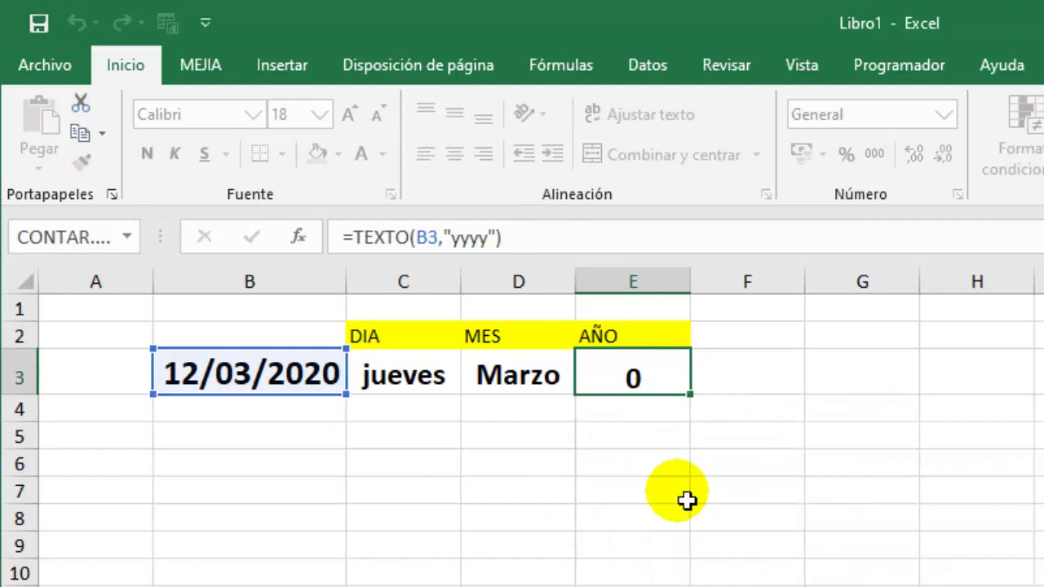
pyautogui.press('Return')
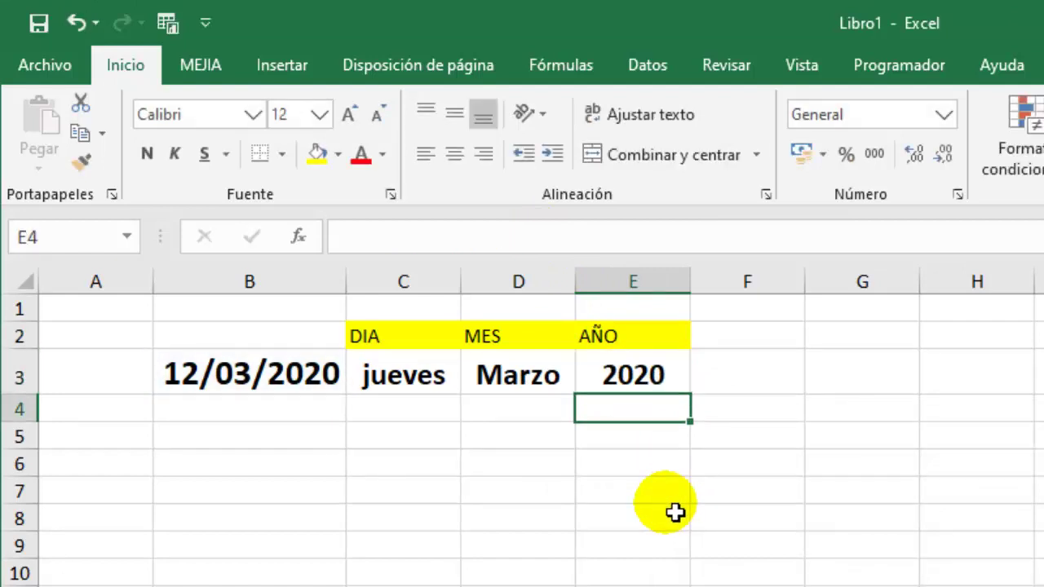
# Replace the date in B3 with =HOY(), showing 07/02/2020 and viernes, Febrero, 2020.
pyautogui.click(273, 374)
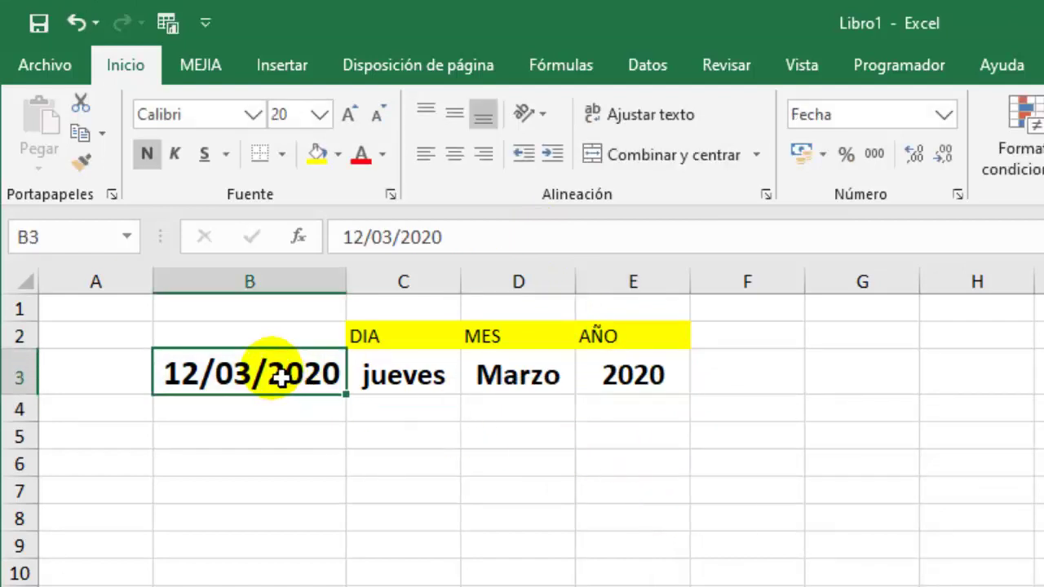
pyautogui.write('=hoy')
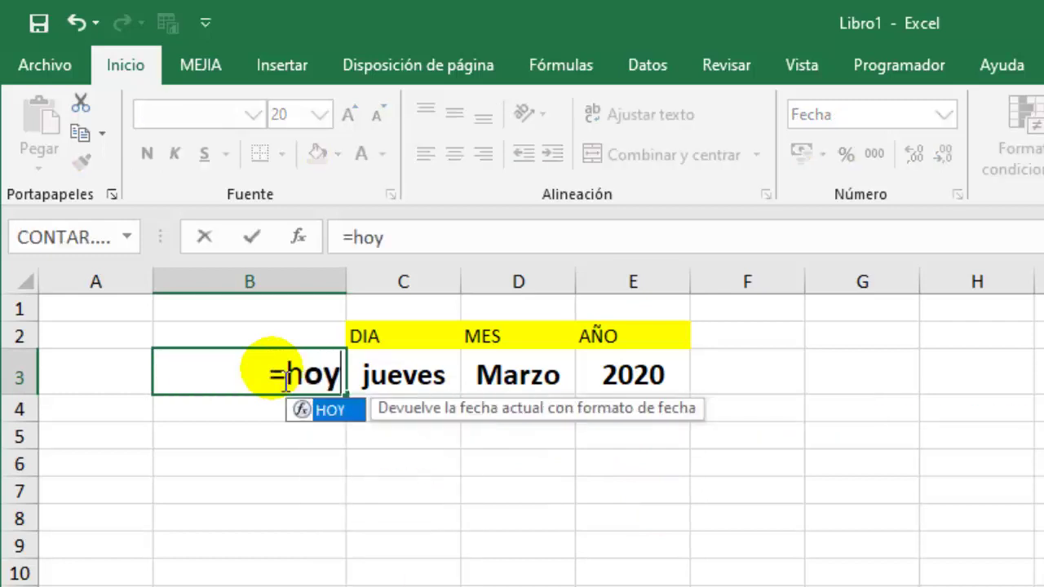
pyautogui.write('()')
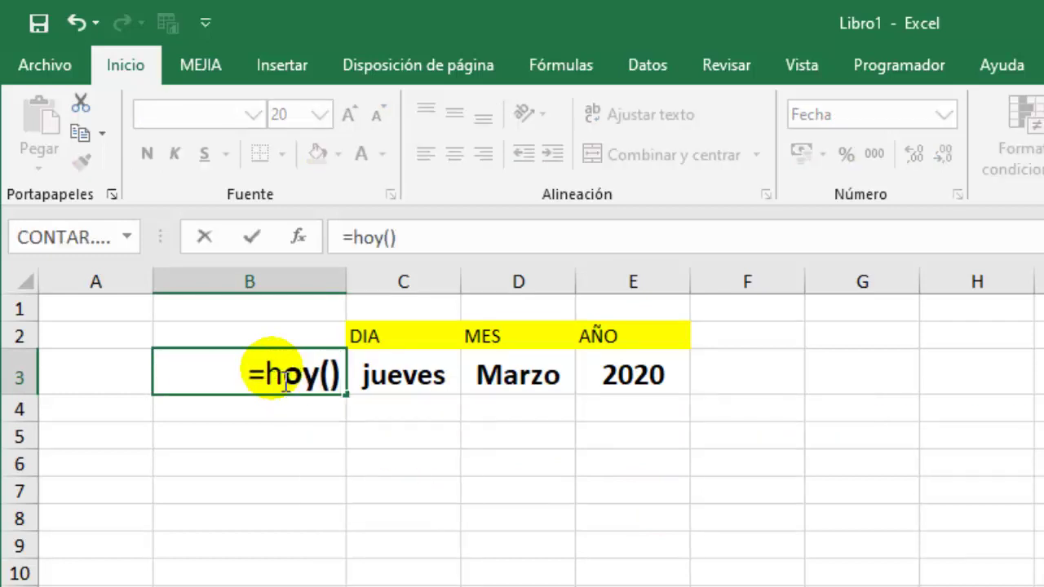
pyautogui.press('Return')
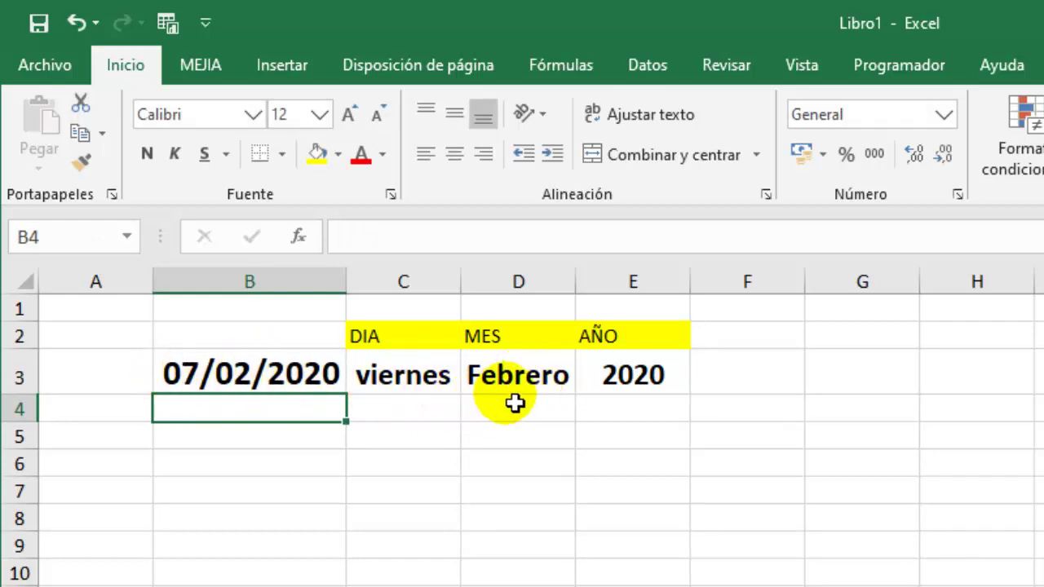
pyautogui.click(647, 412)
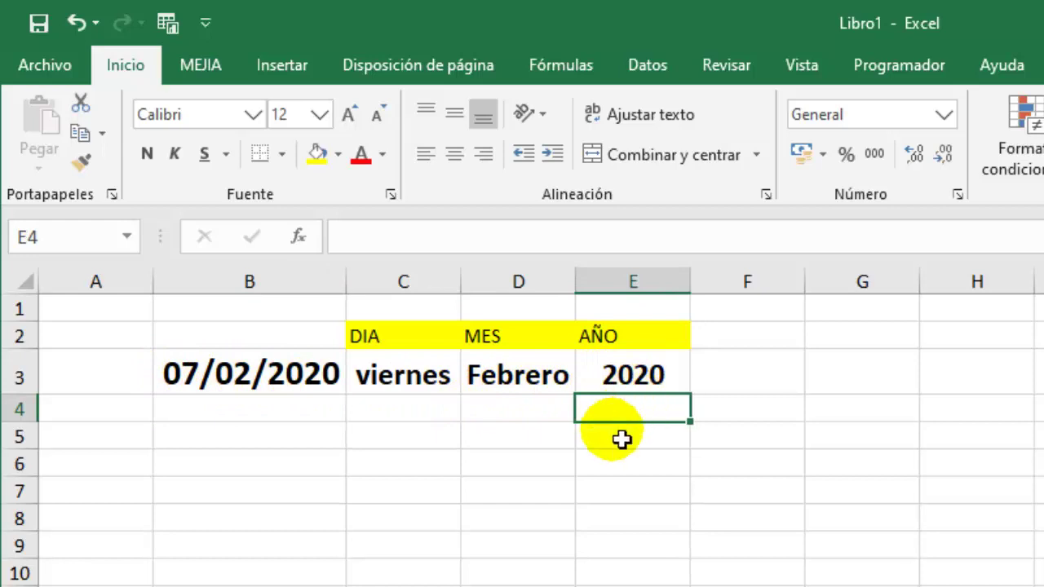
pyautogui.click(624, 438)
pyautogui.click(246, 388)
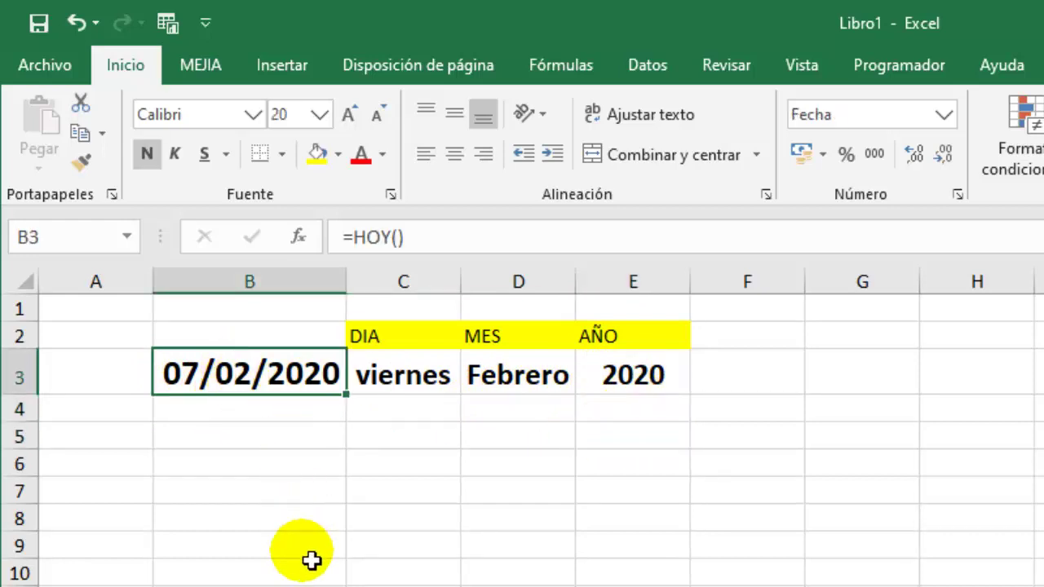
# Enter the test date 01-01-2010 in B3.
pyautogui.write('01-01-')
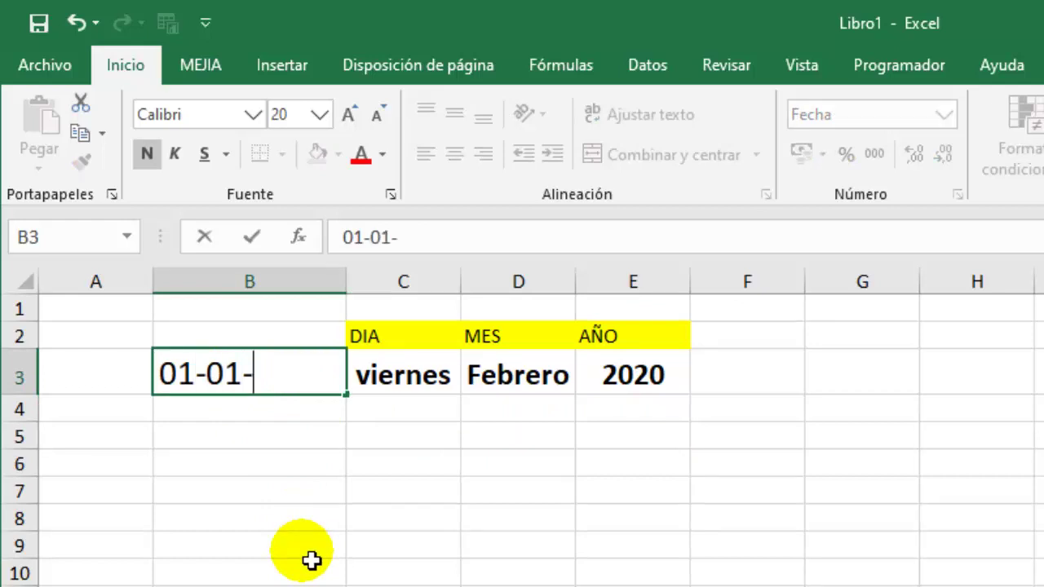
pyautogui.write('2')
pyautogui.press('BackSpace')
pyautogui.write('1')
pyautogui.write('0')
pyautogui.press('Return')
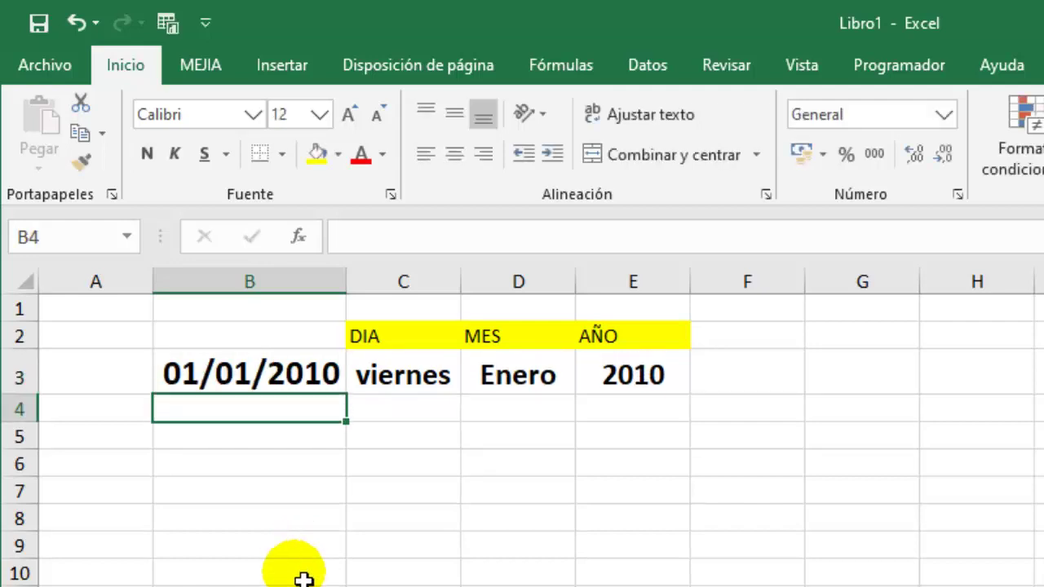
# Edit B3 in the formula bar to 13-04-2020, giving lunes, Abril, 2020.
pyautogui.click(420, 368)
pyautogui.click(229, 373)
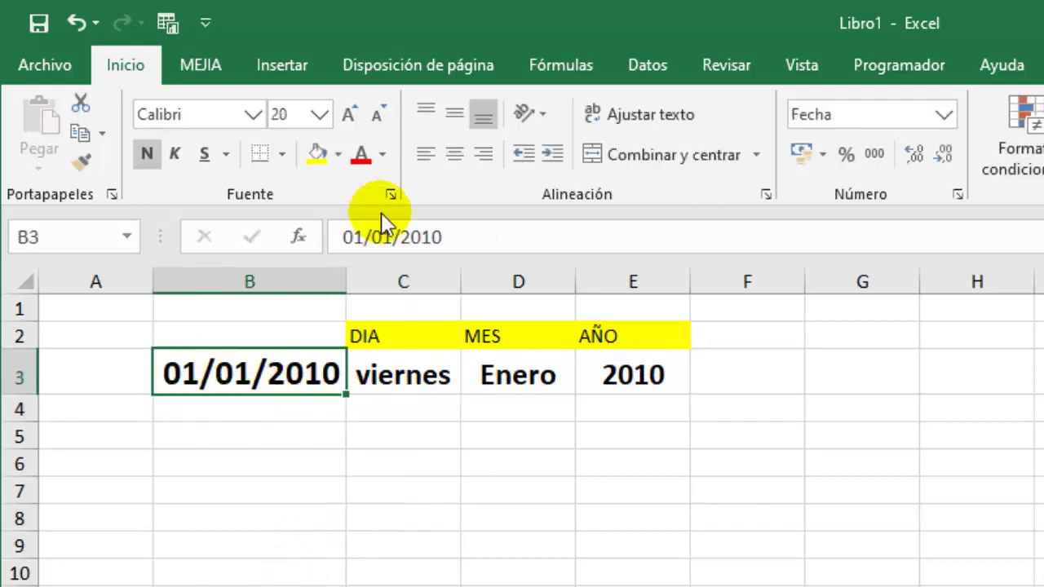
pyautogui.click(352, 236)
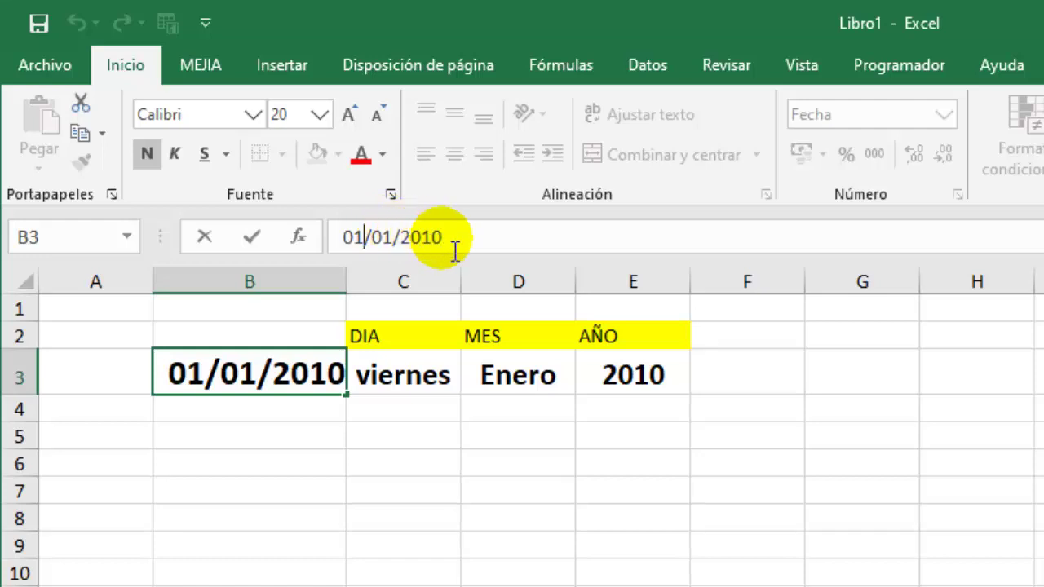
pyautogui.moveTo(454, 244); pyautogui.dragTo(298, 234)
pyautogui.moveTo(489, 228)
pyautogui.mouseDown()
pyautogui.moveTo(376, 242)
pyautogui.moveTo(325, 233)
pyautogui.mouseUp()
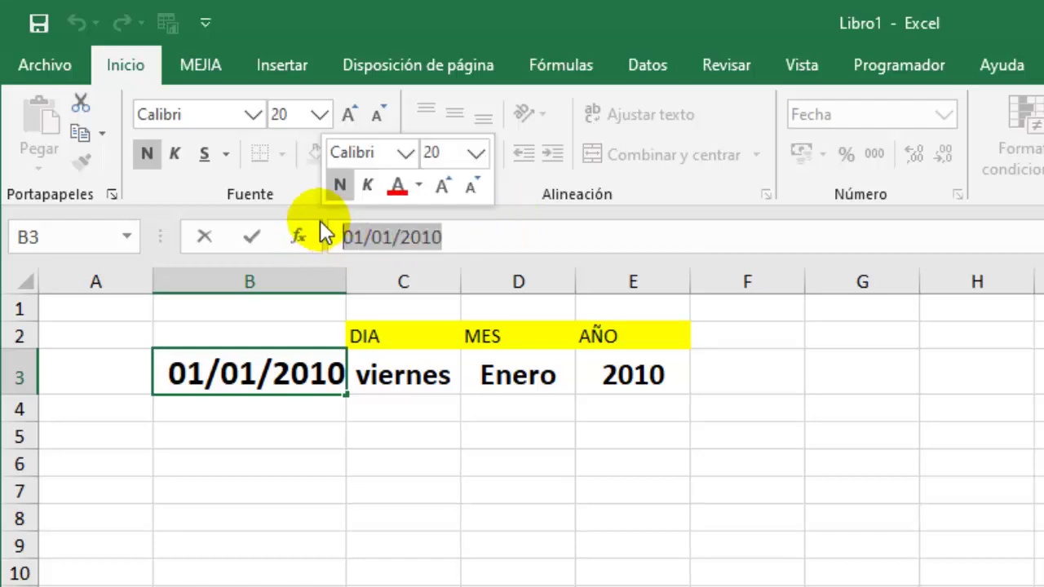
pyautogui.write('13-')
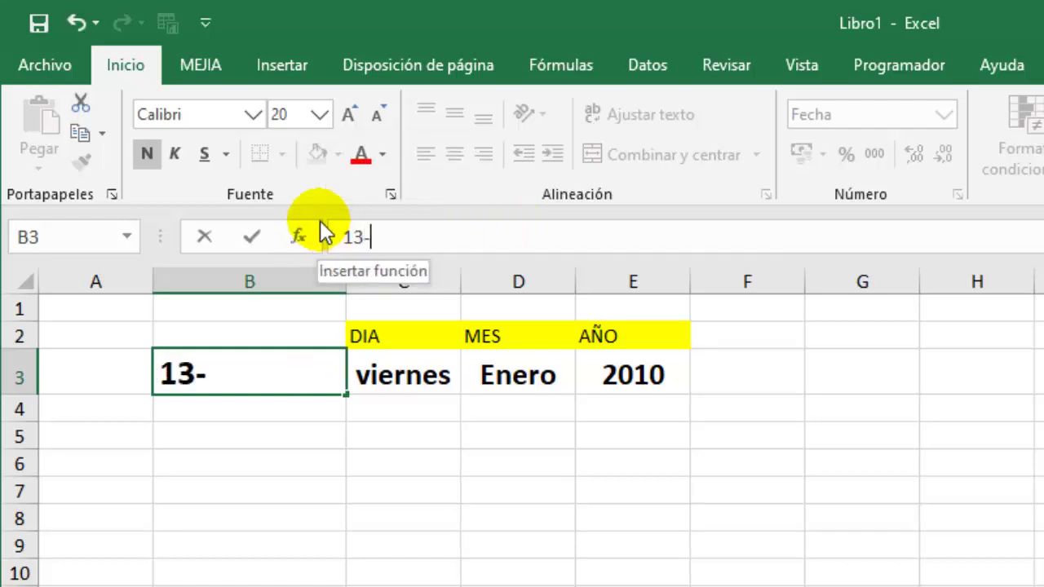
pyautogui.write('04-')
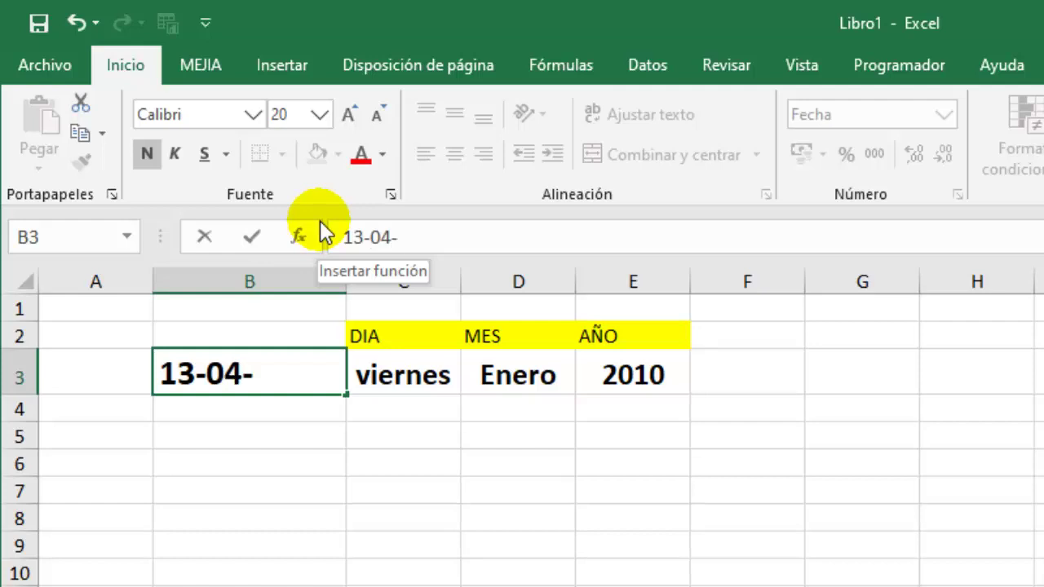
pyautogui.write('2')
pyautogui.write('020')
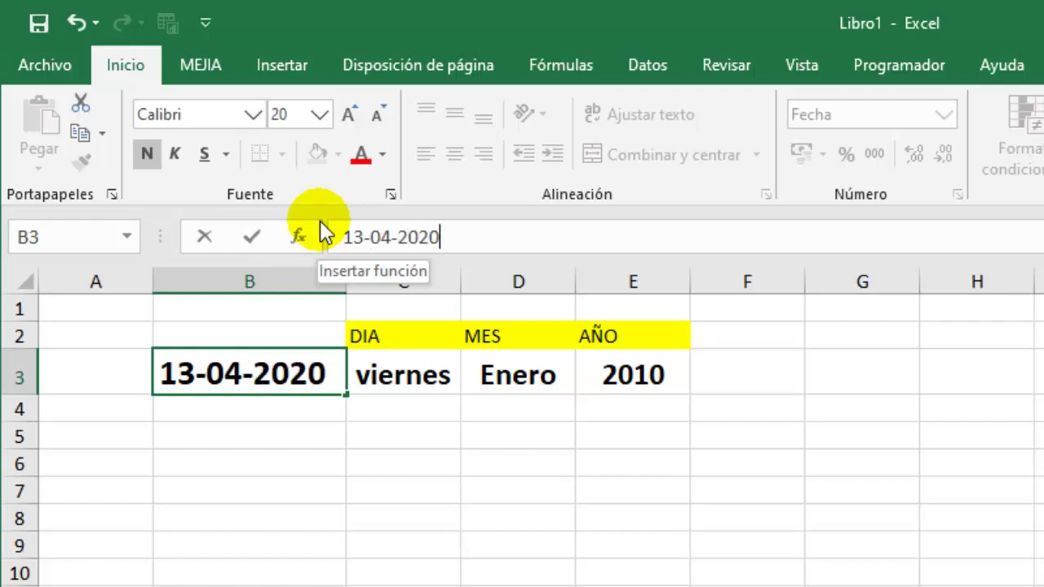
pyautogui.press('Return')
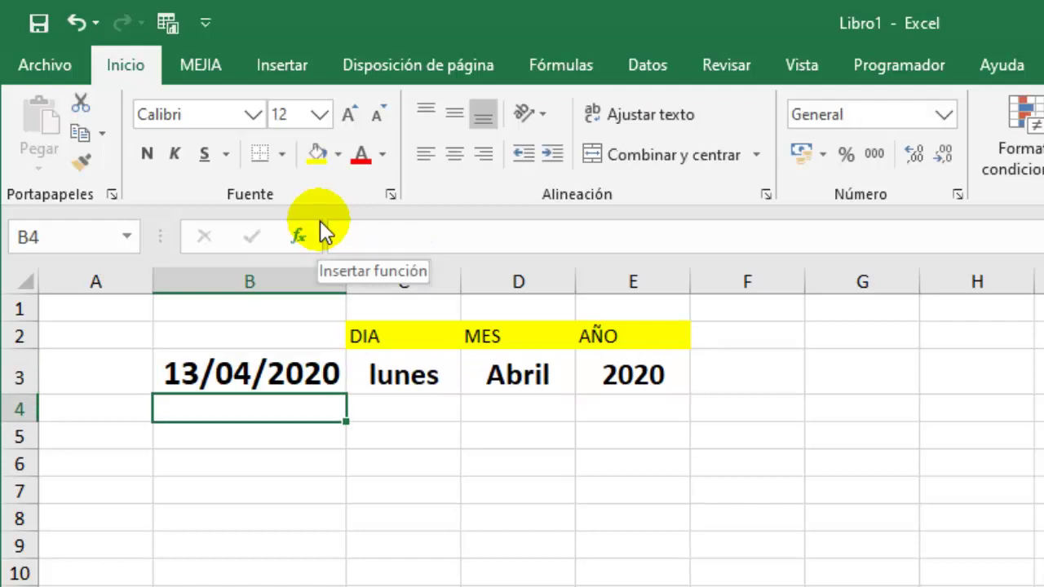